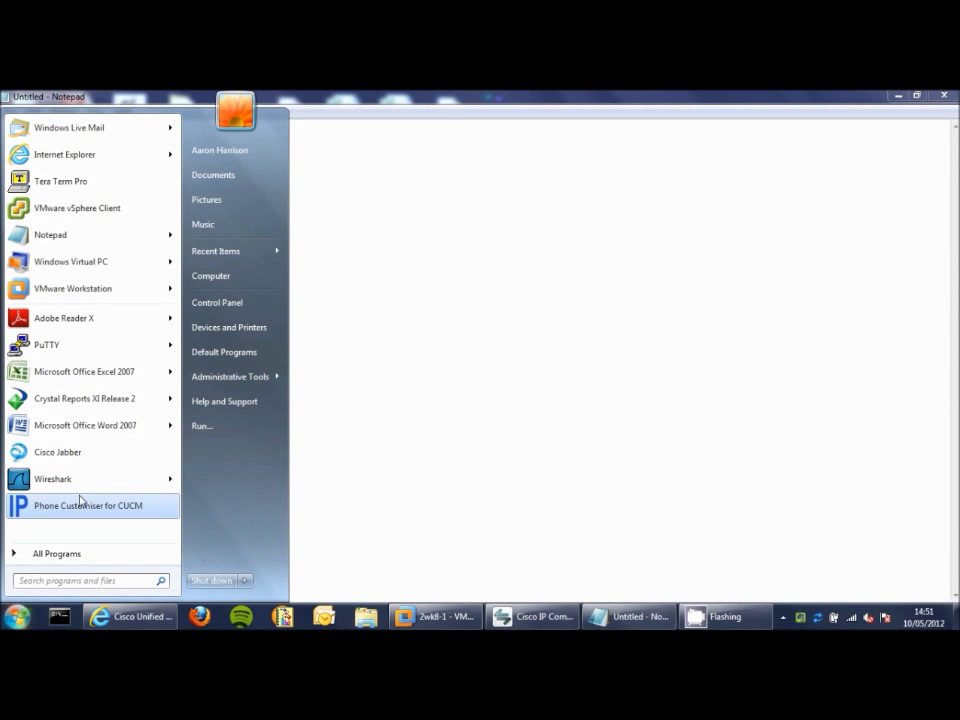
# Step: Open Phone Customiser for CUCM and connect to server 192.168.0.86 in demo mode, using 192.168.0.1 as the local HTTP server address
pyautogui.click(80, 500)
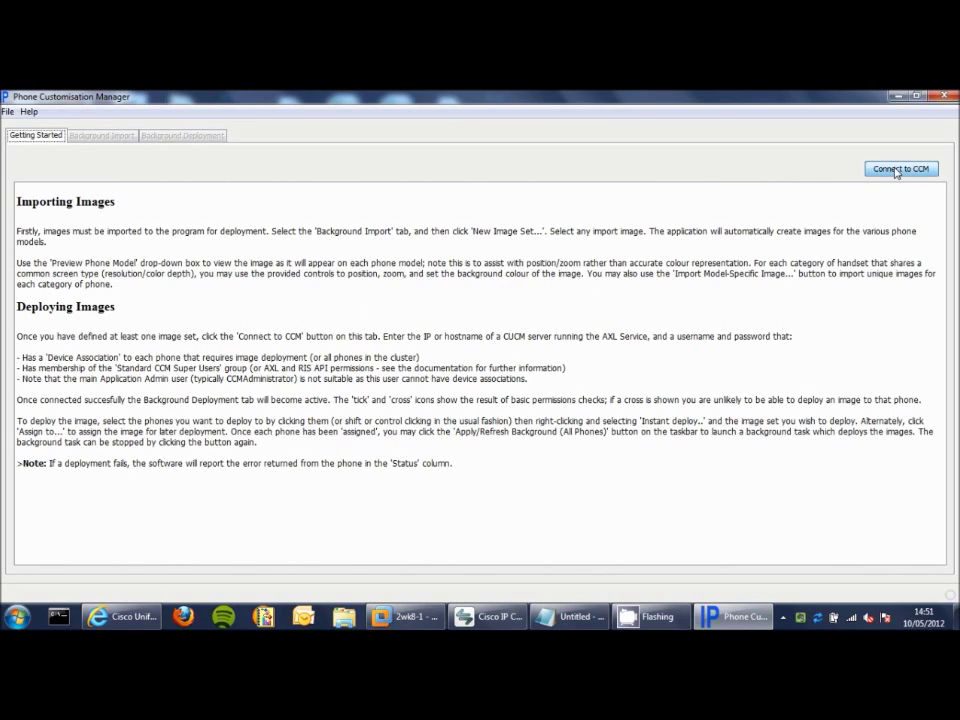
pyautogui.click(892, 170)
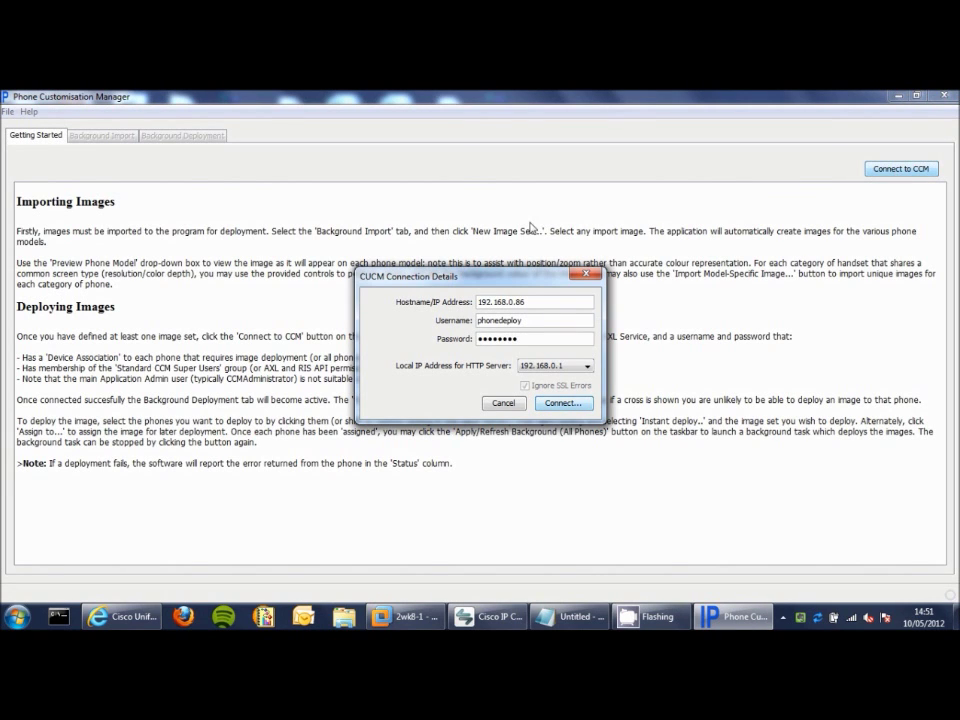
pyautogui.moveTo(478, 302); pyautogui.dragTo(545, 327)
pyautogui.doubleClick(538, 342)
pyautogui.click(547, 365)
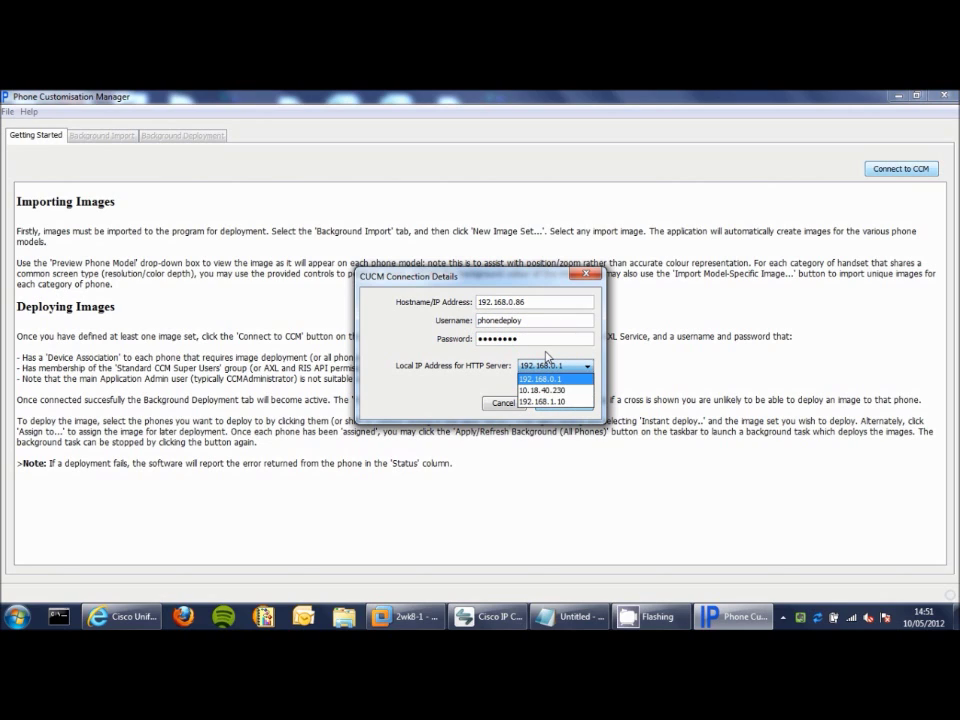
pyautogui.click(545, 362)
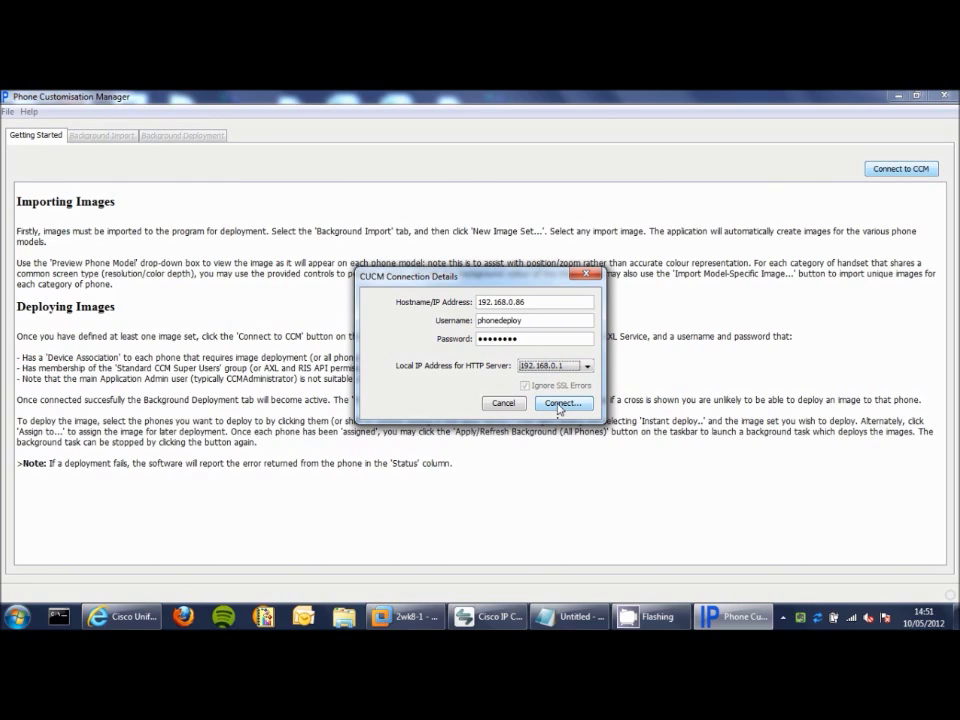
pyautogui.click(561, 404)
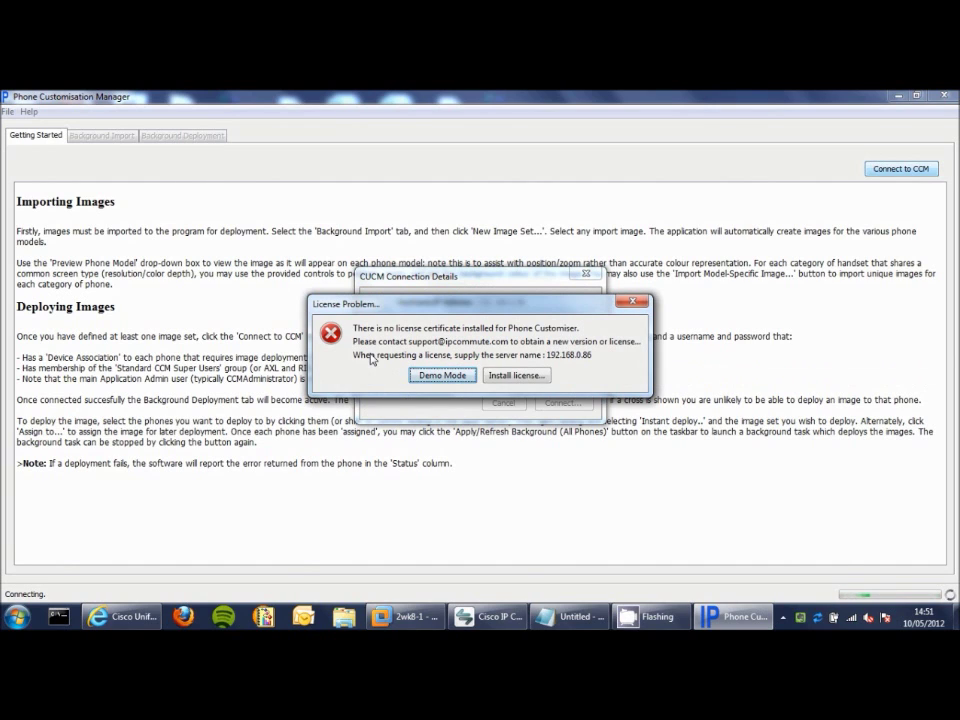
pyautogui.press('Return')
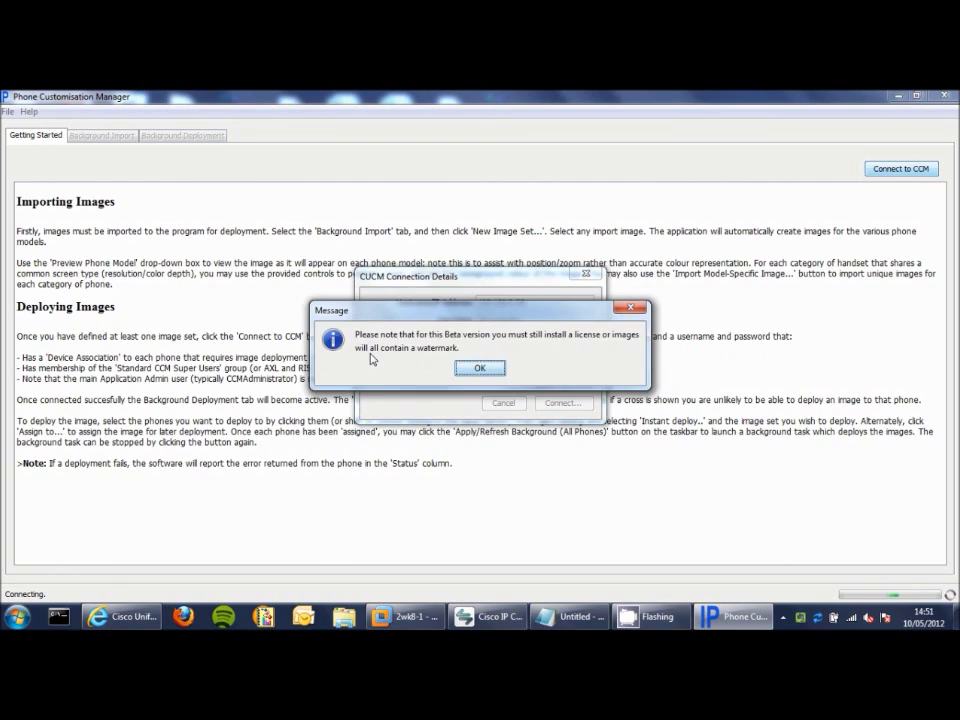
pyautogui.press('Return')
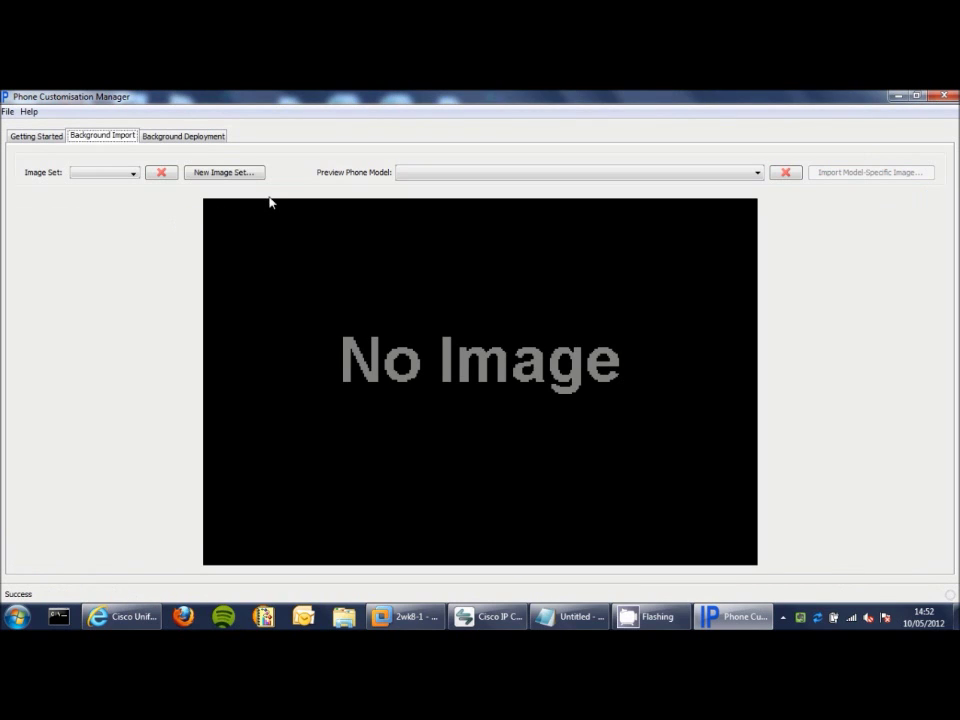
# Step: Examine the phones available for background deployment, both in the device table and as live screen previews
pyautogui.click(172, 137)
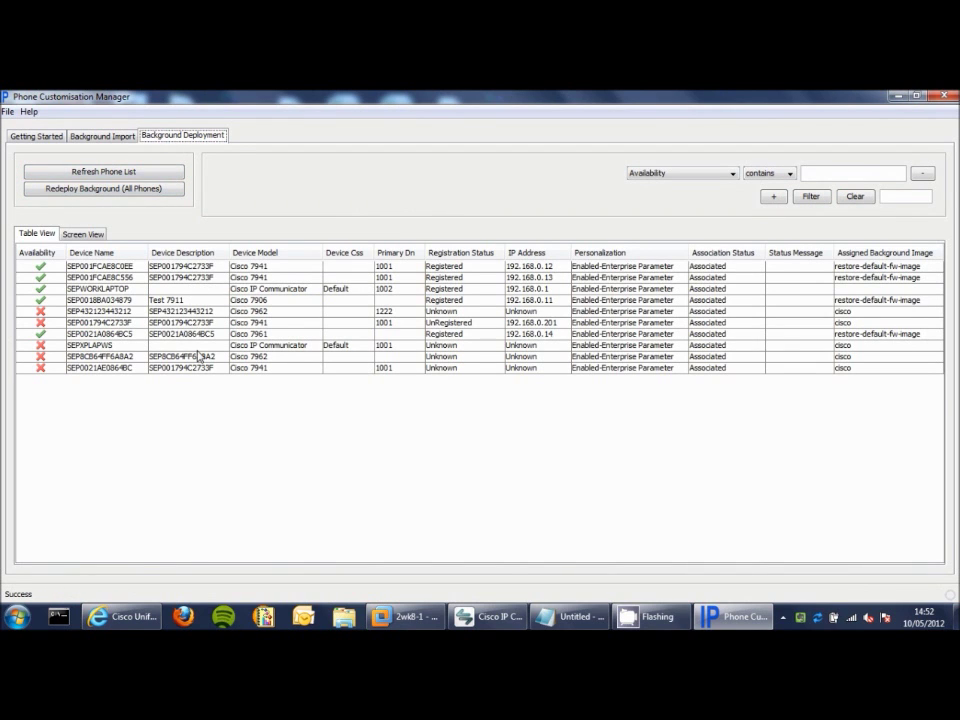
pyautogui.click(119, 277)
pyautogui.click(92, 289)
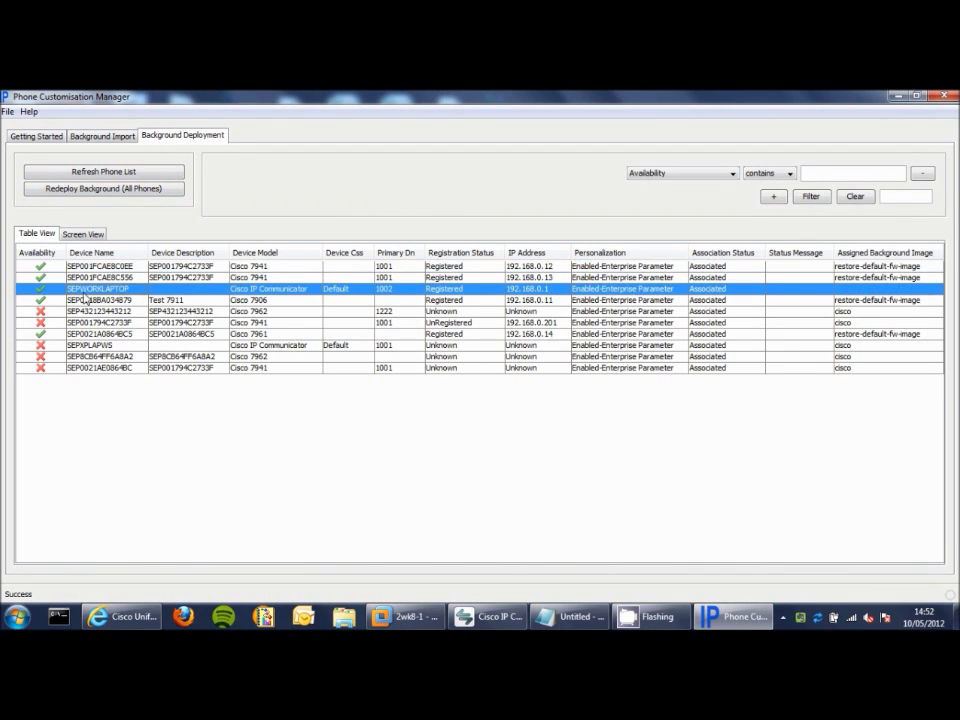
pyautogui.click(57, 266)
pyautogui.click(58, 289)
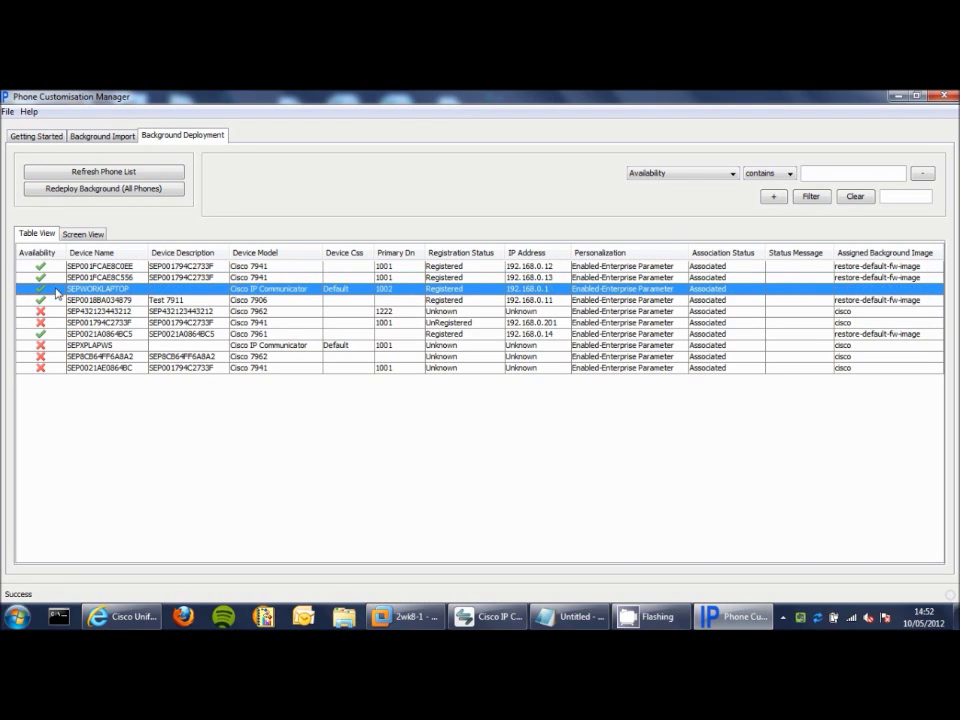
pyautogui.click(83, 235)
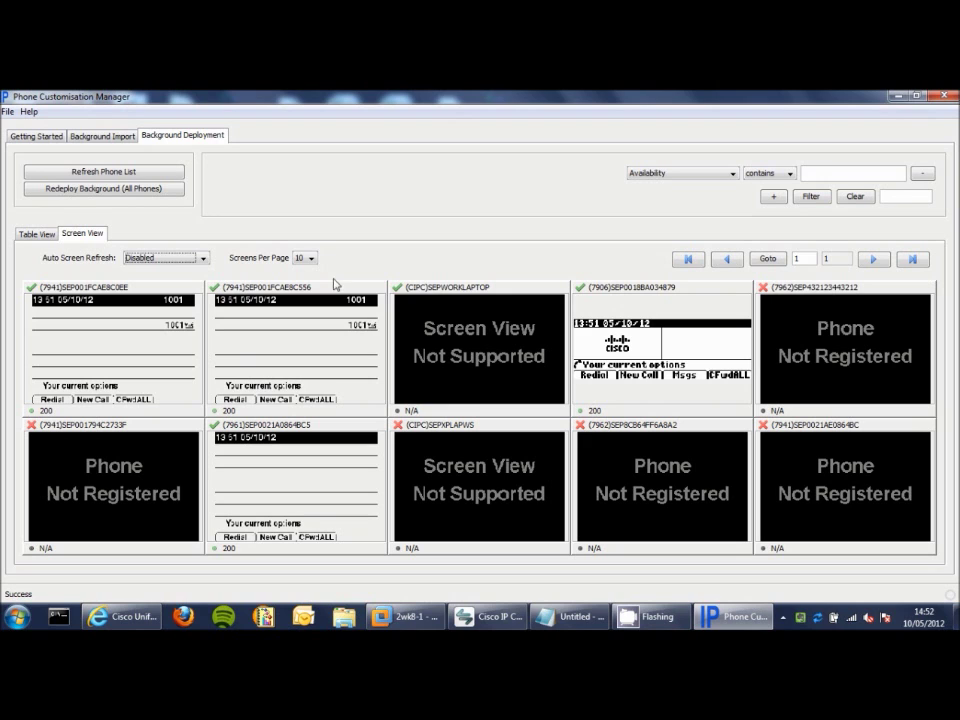
pyautogui.click(47, 236)
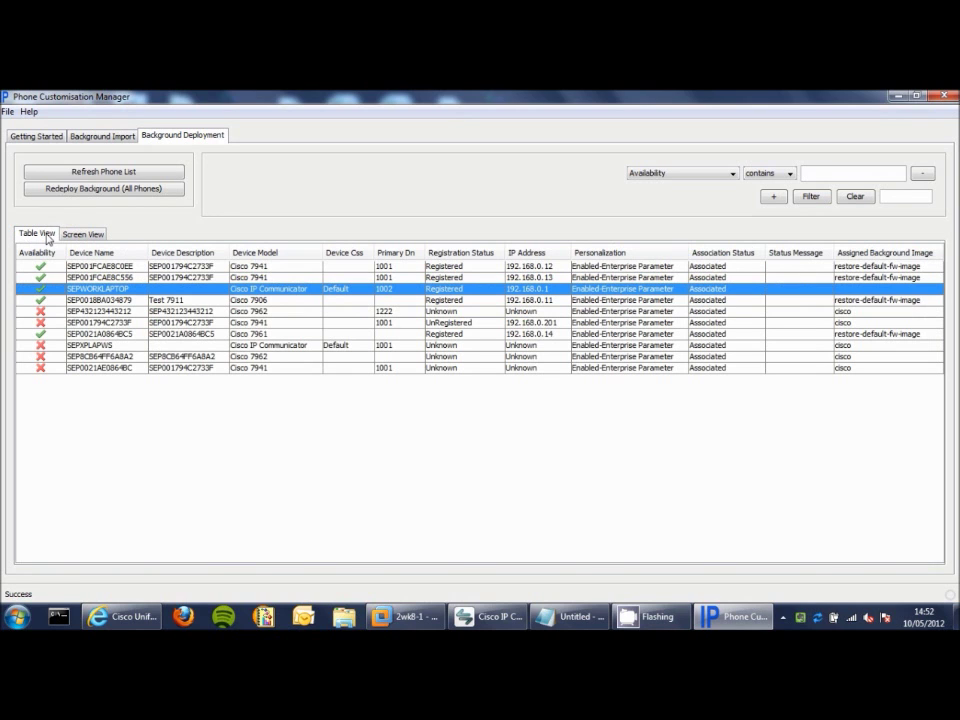
# Step: Create a new background image set from the Koala picture in the Sample Pictures folder
pyautogui.click(103, 136)
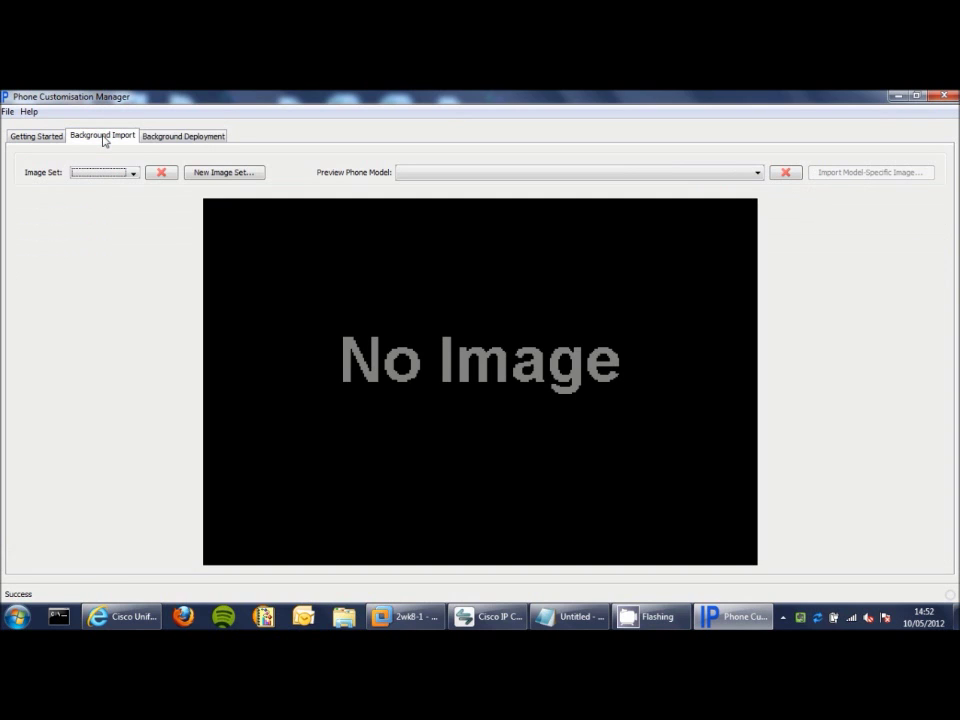
pyautogui.click(216, 176)
pyautogui.click(163, 202)
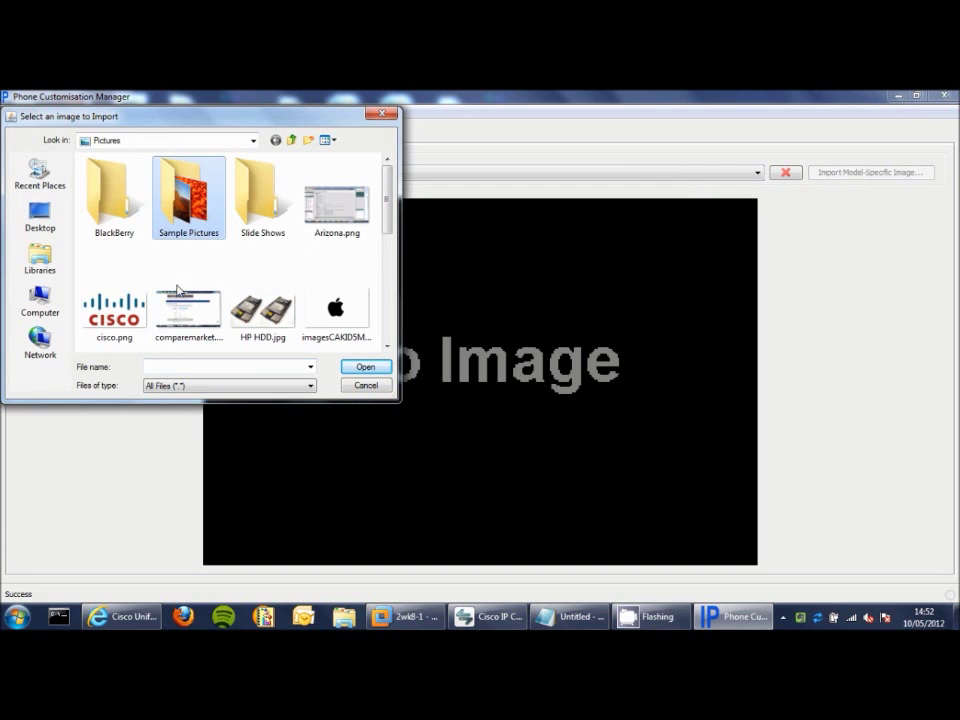
pyautogui.doubleClick(183, 195)
pyautogui.doubleClick(131, 306)
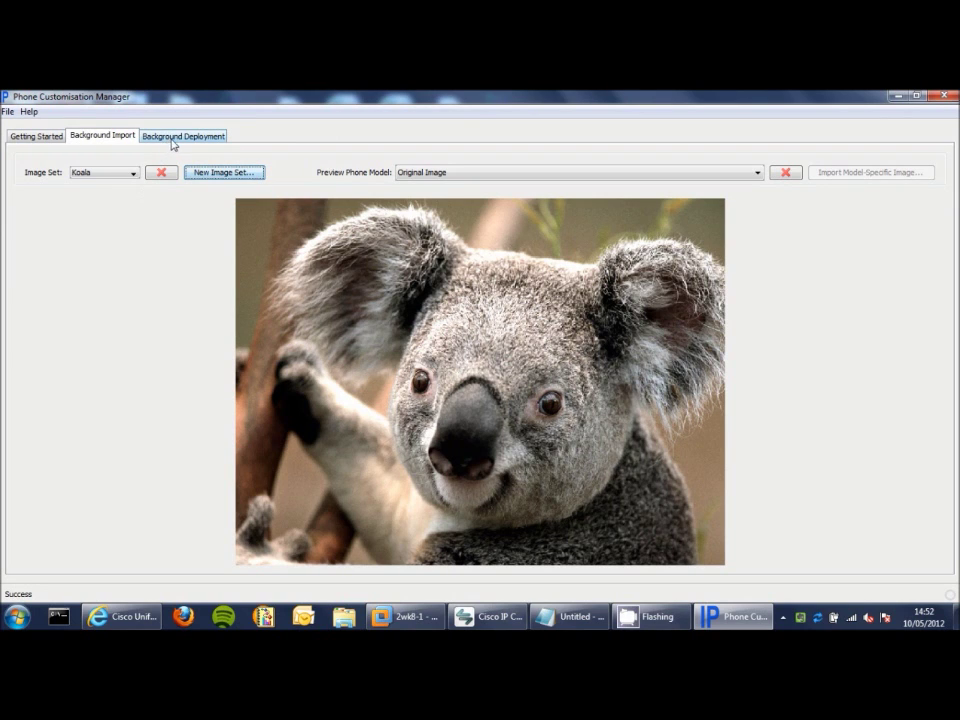
# Step: Preview the Koala image on the 7941/61 grayscale, 8961/9951/71 24-bit and 7970/71 CIPC 12-bit phone models
pyautogui.click(463, 172)
pyautogui.click(469, 199)
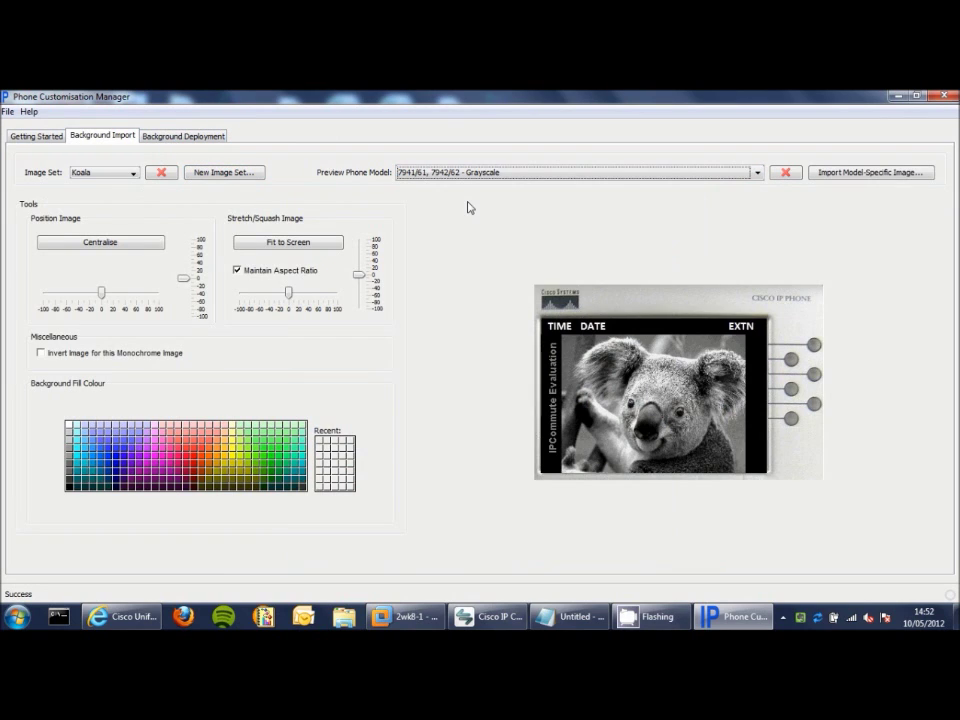
pyautogui.click(470, 172)
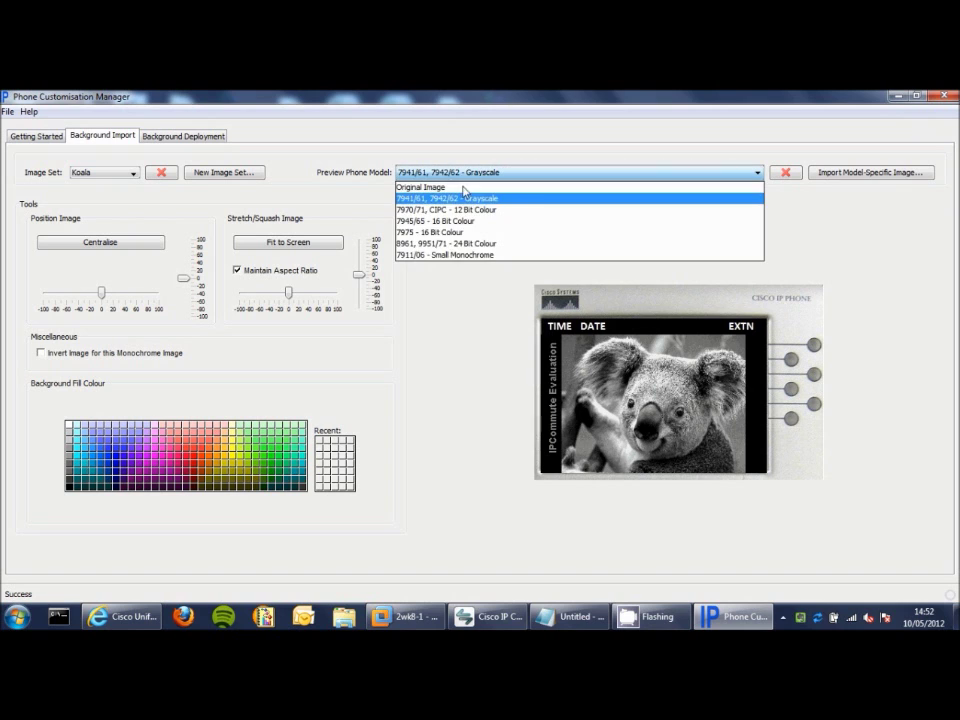
pyautogui.click(480, 244)
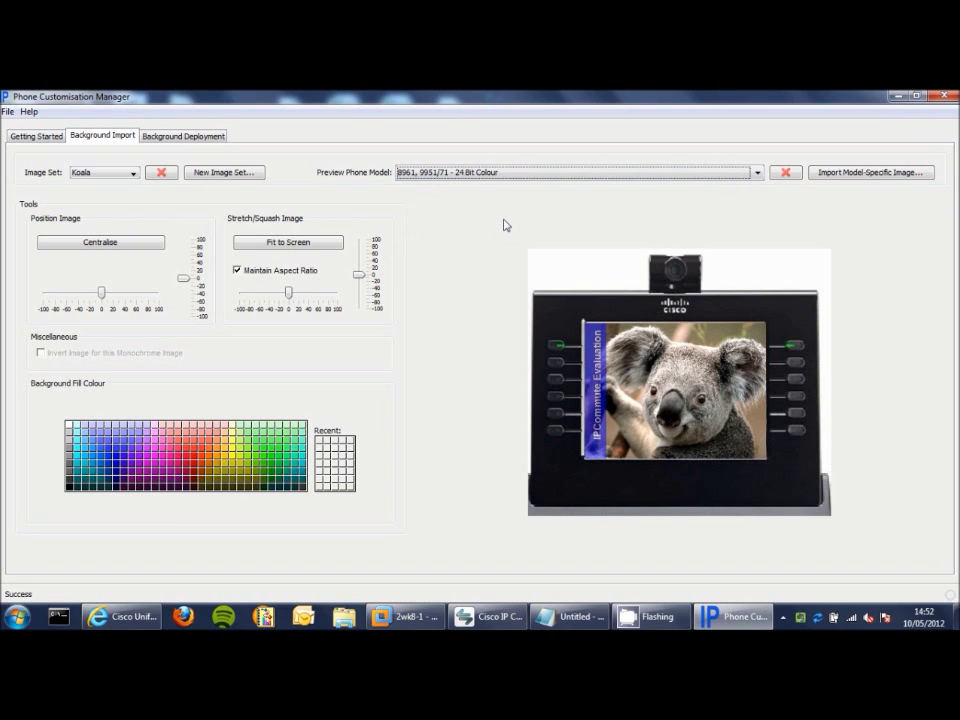
pyautogui.click(472, 172)
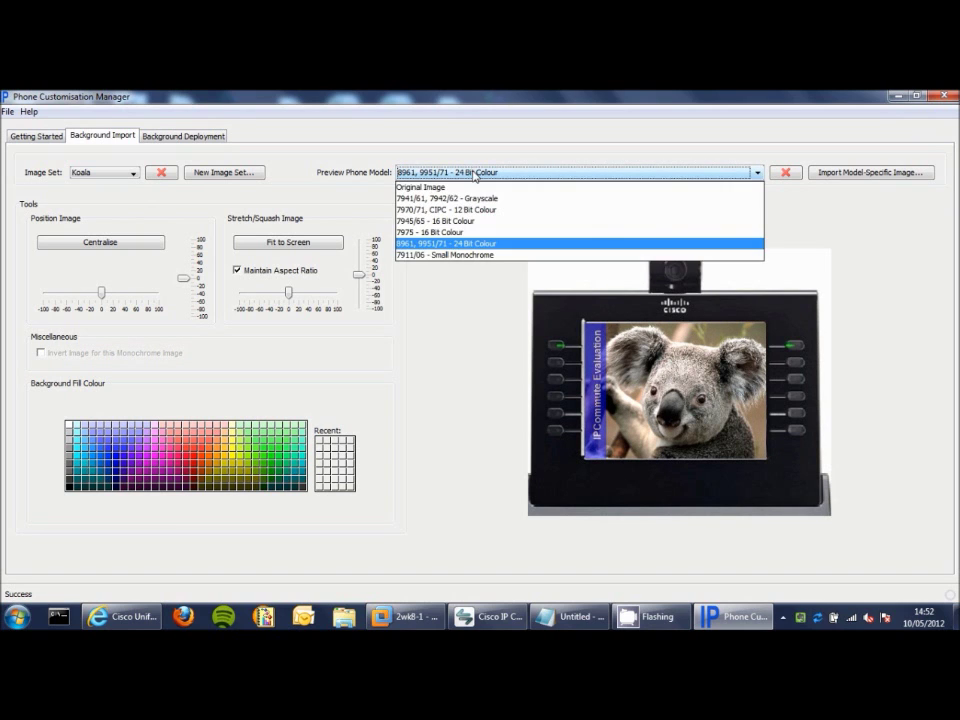
pyautogui.click(495, 210)
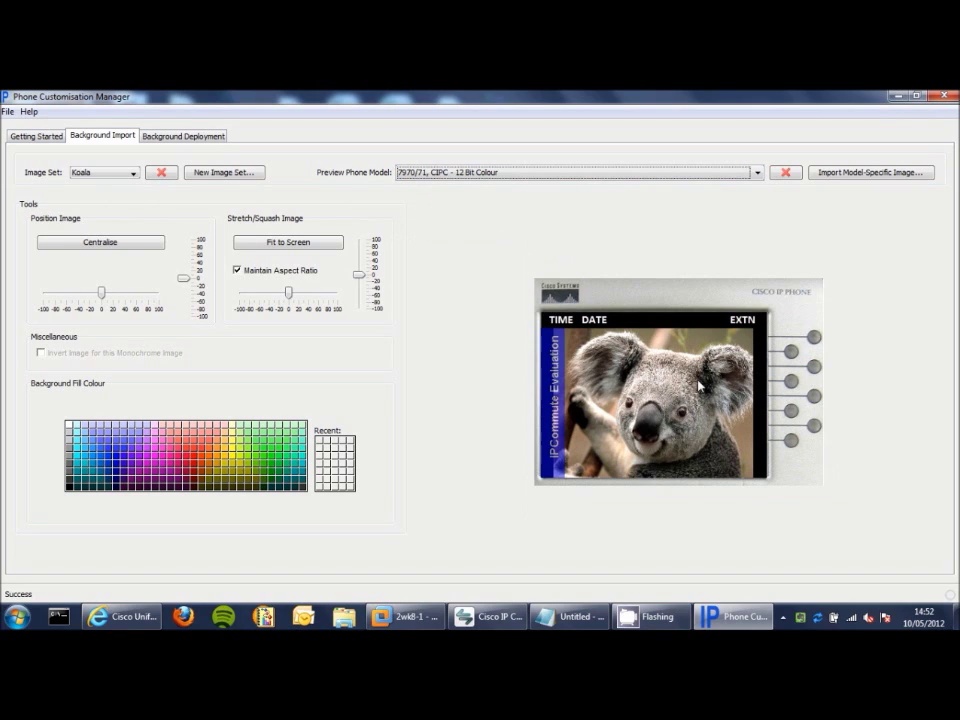
pyautogui.press('Up')
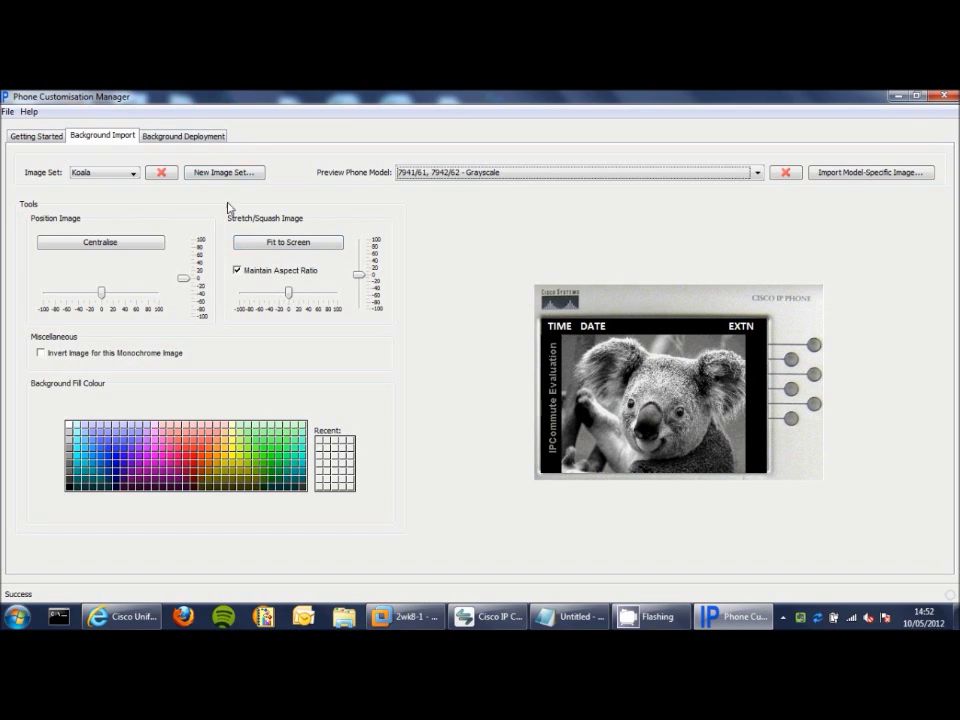
# Step: Instantly deploy the Koala image to the 7941 phone SEP001FCAE8C0EE and check its background in the screen previews
pyautogui.click(190, 139)
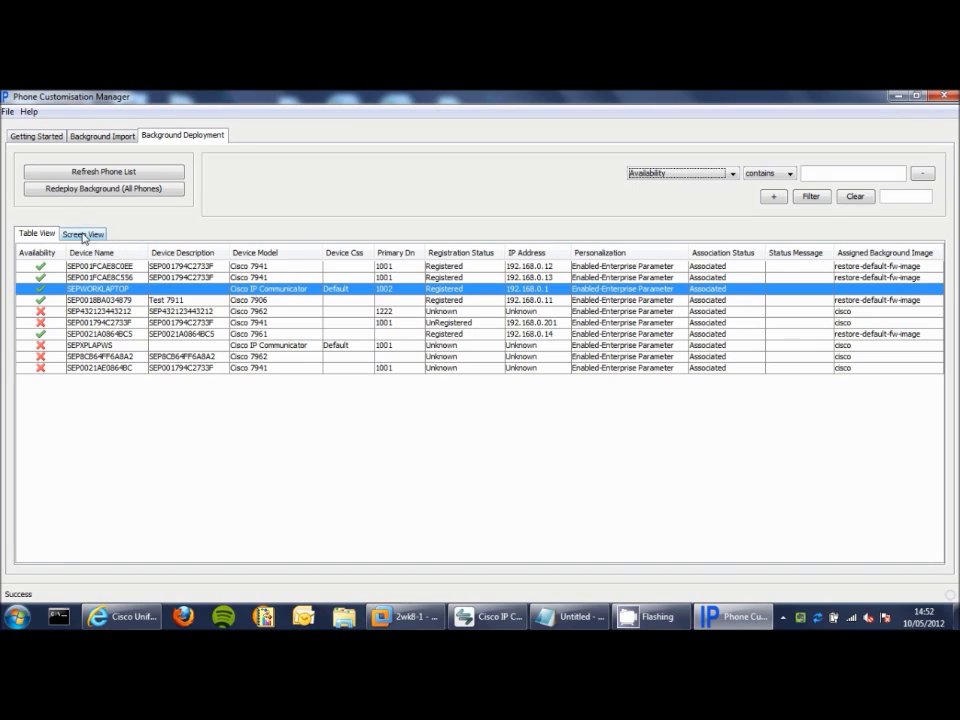
pyautogui.click(110, 266)
pyautogui.rightClick(115, 268)
pyautogui.moveTo(177, 294)
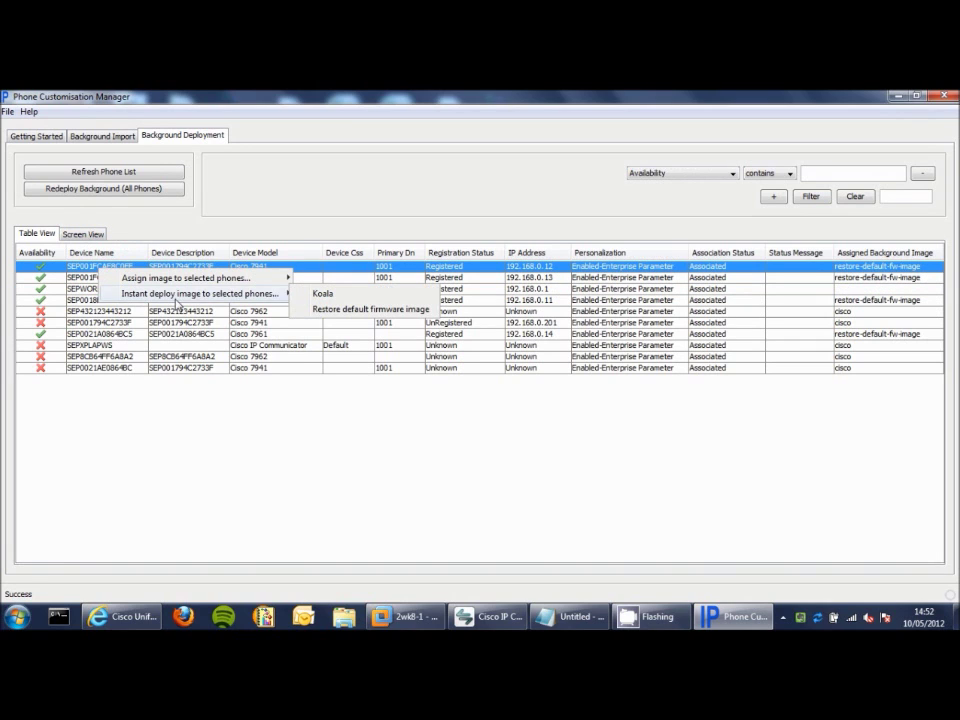
pyautogui.click(321, 293)
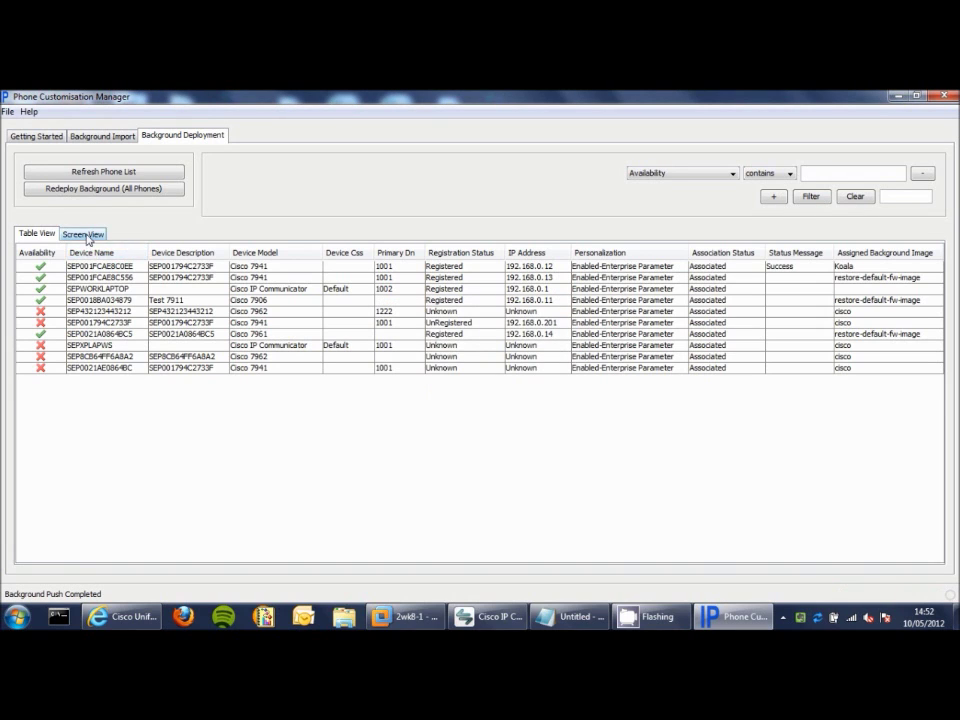
pyautogui.click(84, 234)
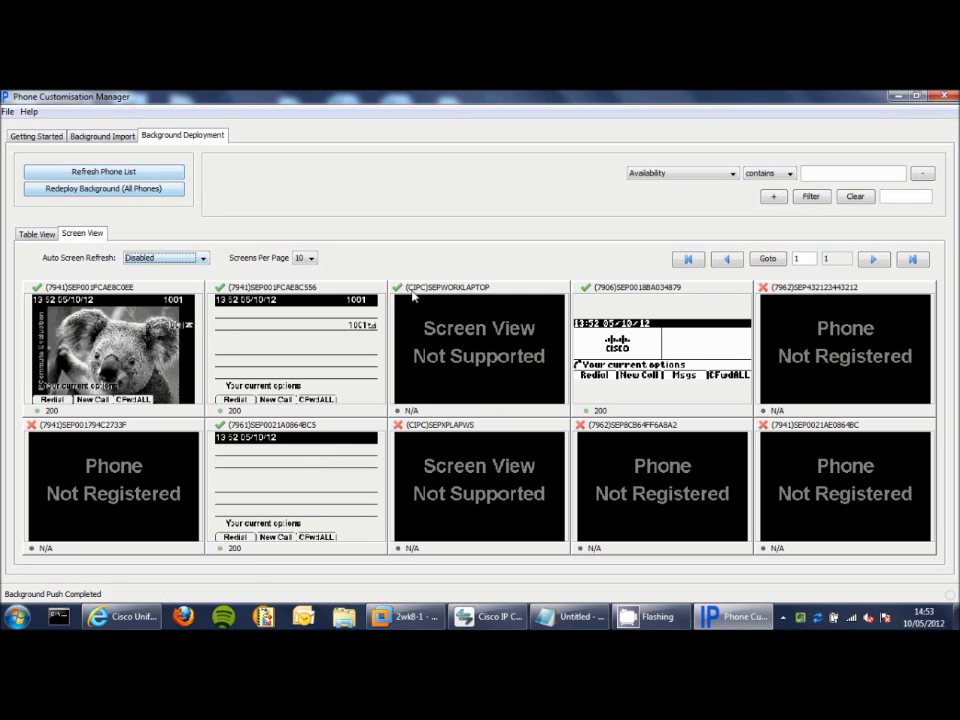
# Step: Instantly deploy the Koala image to the CIPC device SEPWORKLAPTOP and check its background in Cisco IP Communicator
pyautogui.click(488, 616)
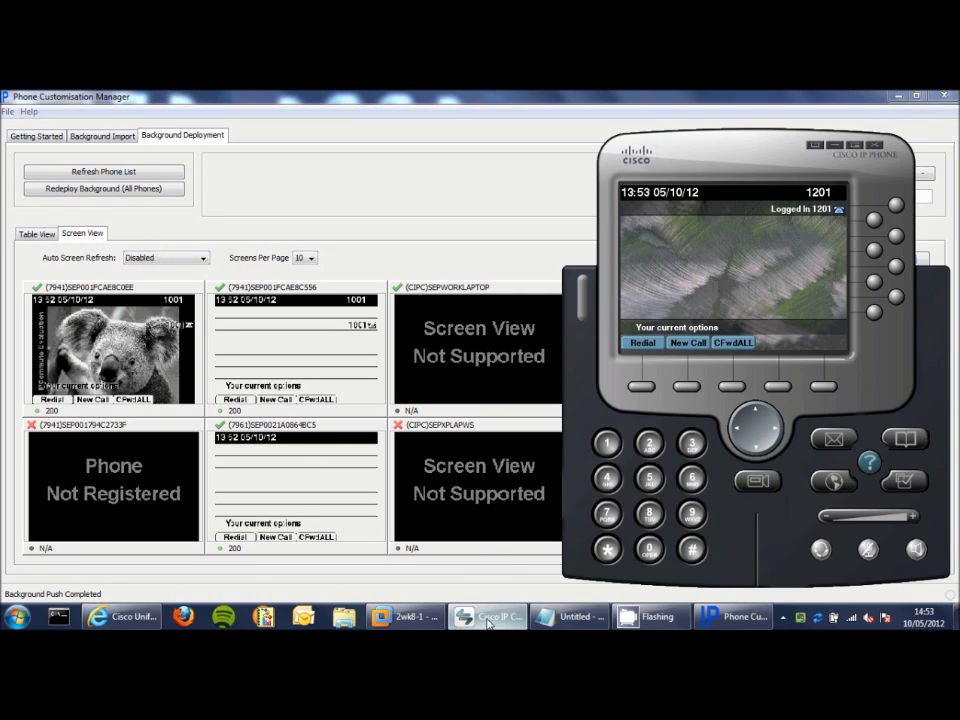
pyautogui.rightClick(454, 359)
pyautogui.moveTo(510, 382)
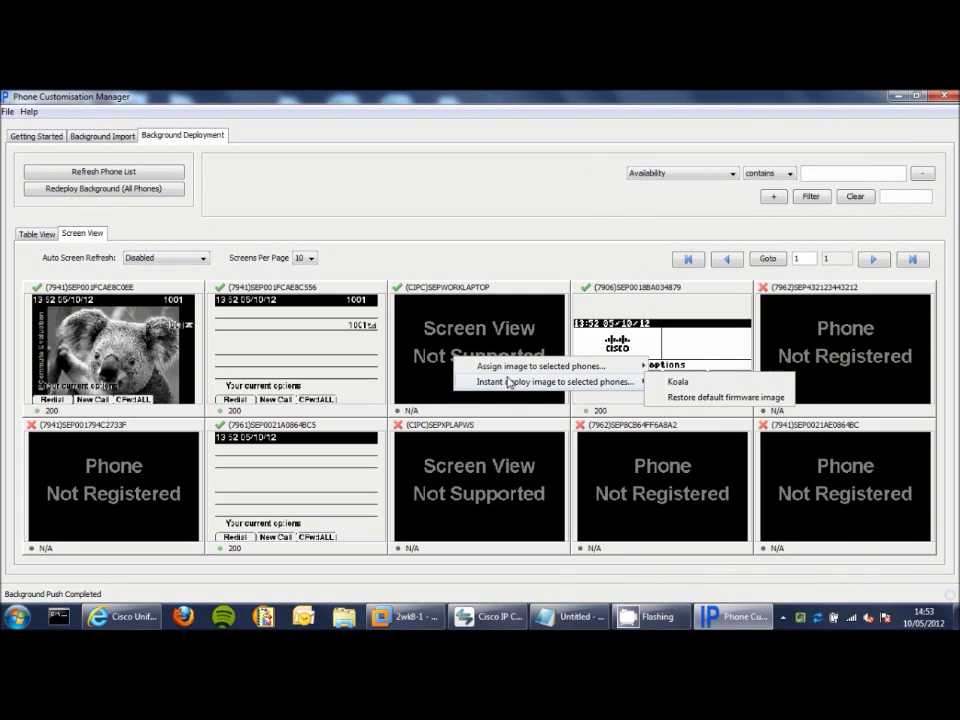
pyautogui.click(662, 382)
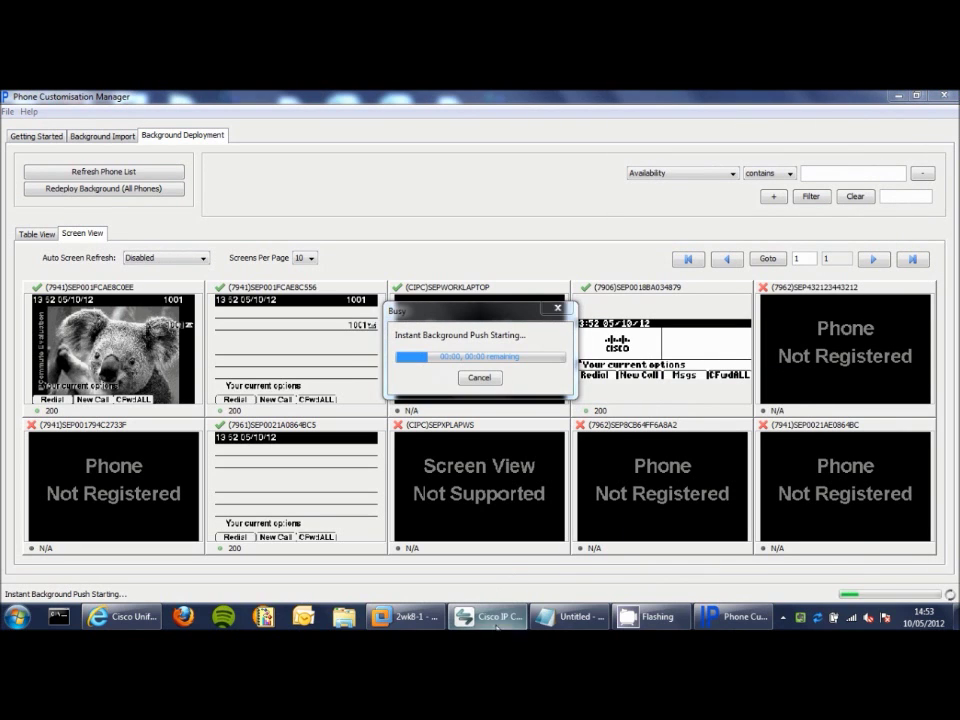
pyautogui.click(488, 616)
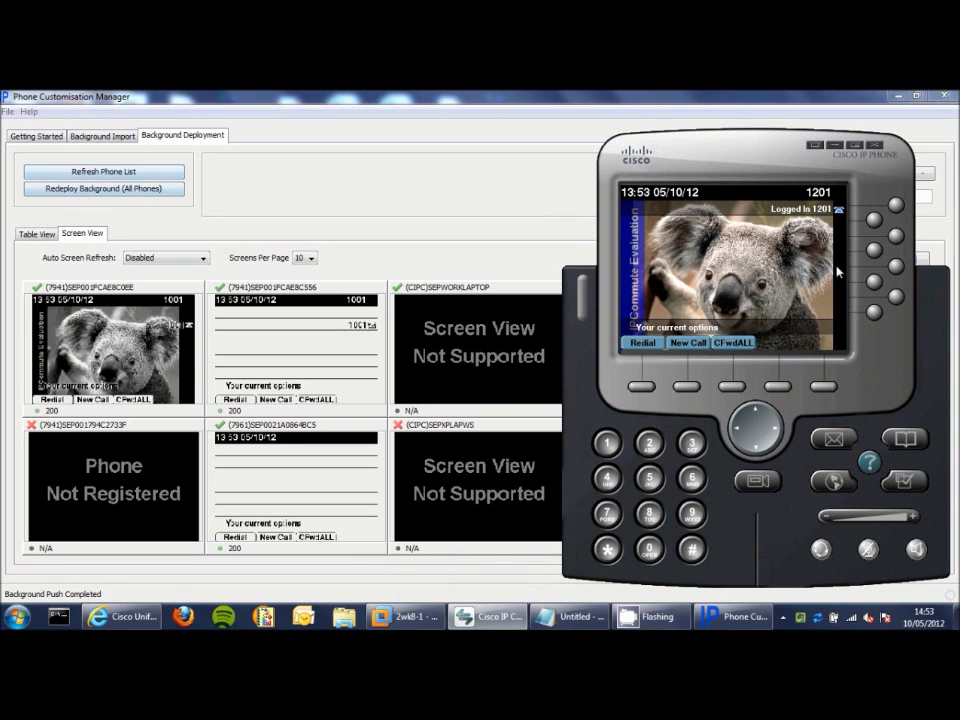
# Step: For the 7970/71, CIPC 12-bit model, enlarge the Koala image proportionally to a stretch of about 20 and shift it slightly left
pyautogui.click(110, 137)
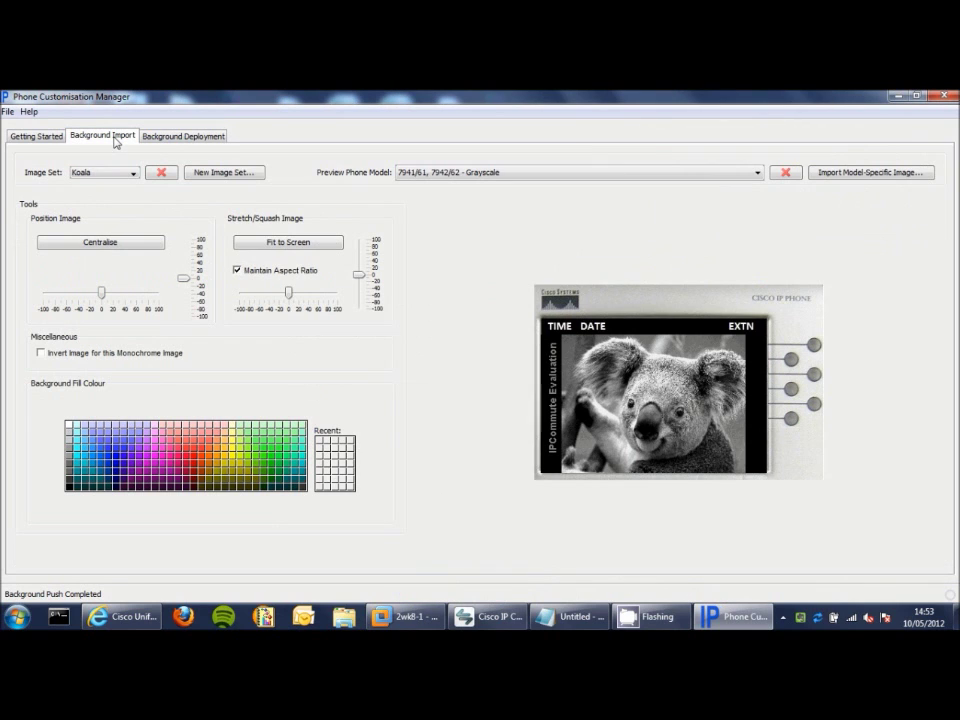
pyautogui.click(521, 174)
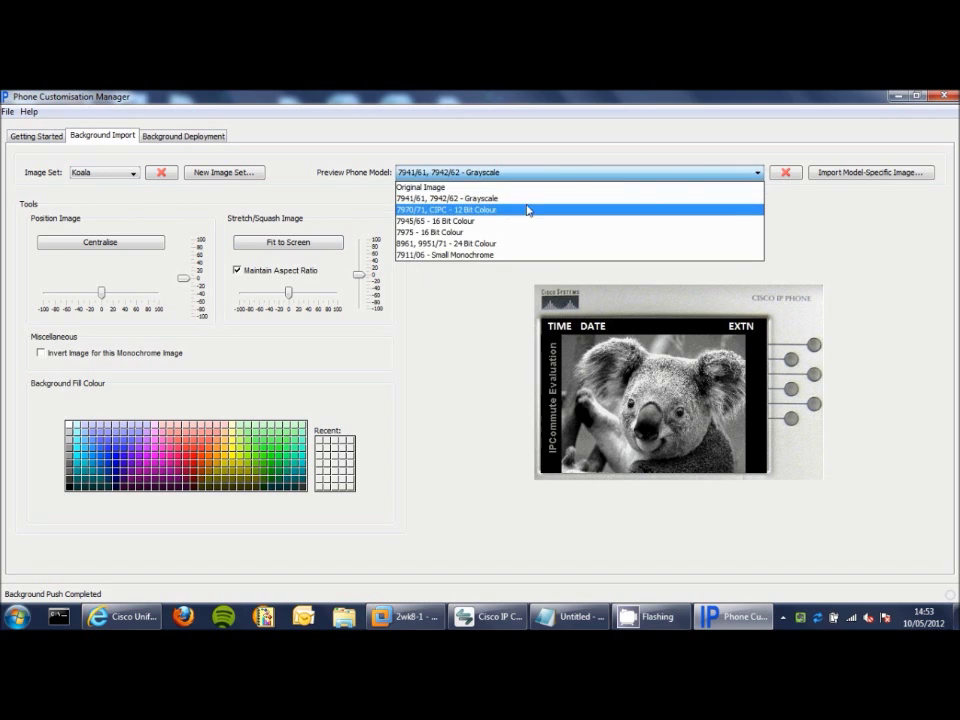
pyautogui.click(527, 208)
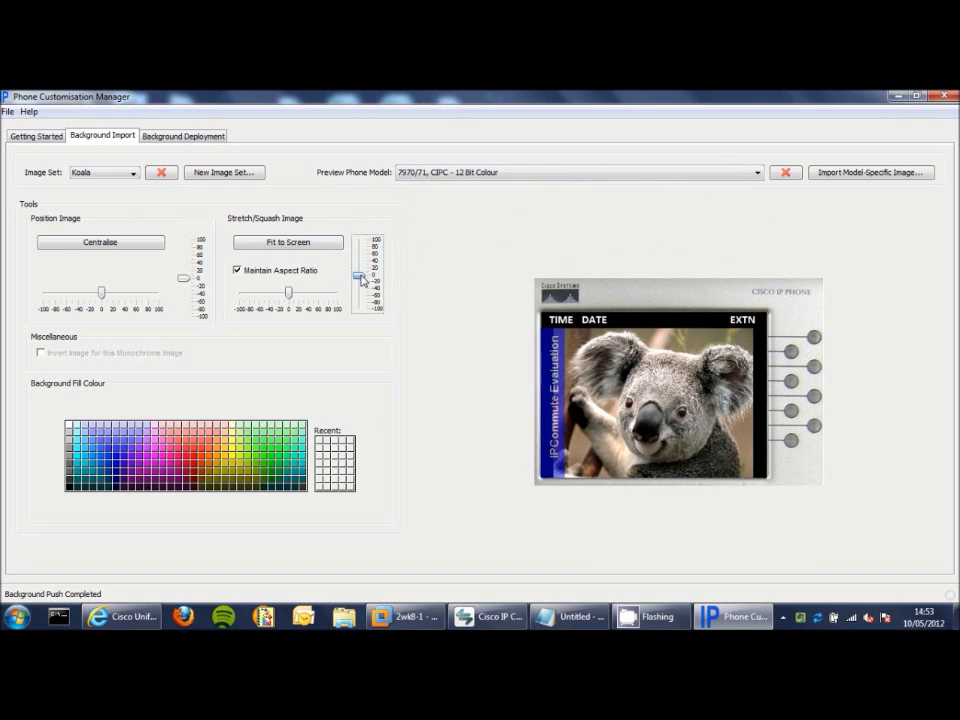
pyautogui.moveTo(360, 275); pyautogui.dragTo(361, 275)
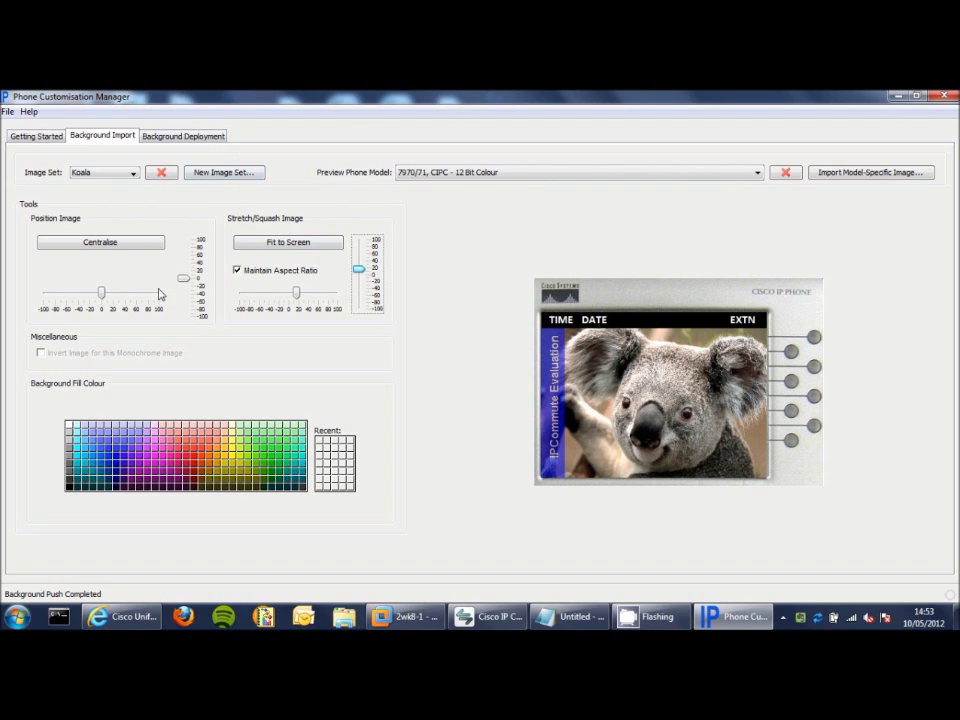
pyautogui.moveTo(101, 293); pyautogui.dragTo(101, 294)
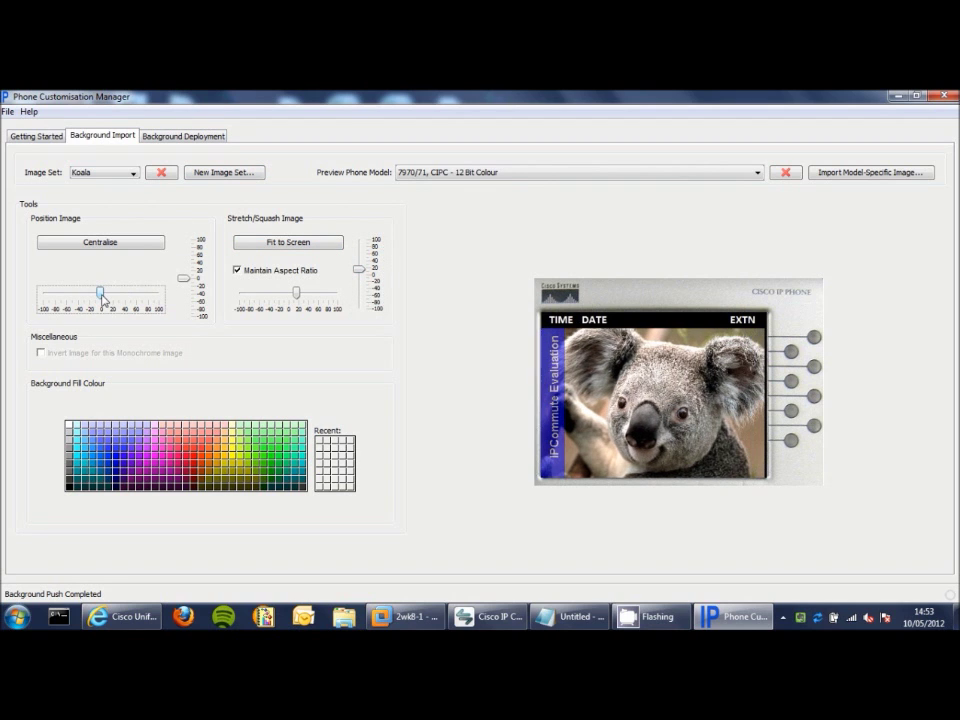
# Step: Instantly deploy the adjusted Koala image to the CIPC device SEPWORKLAPTOP and check its new background in Cisco IP Communicator
pyautogui.click(179, 138)
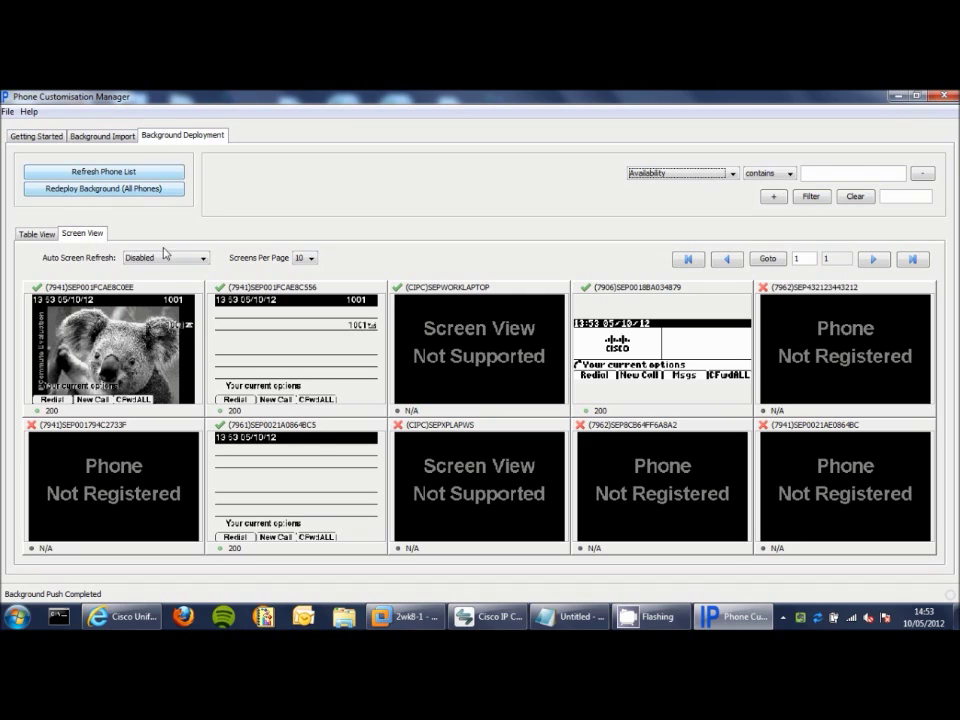
pyautogui.rightClick(489, 348)
pyautogui.moveTo(515, 368)
pyautogui.click(708, 367)
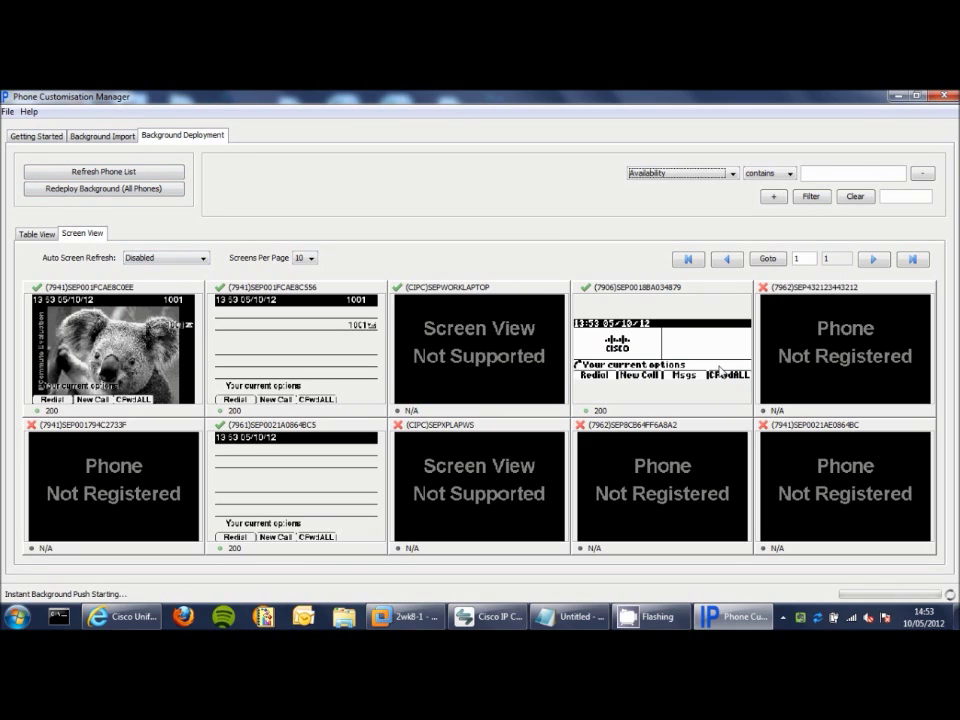
pyautogui.click(503, 618)
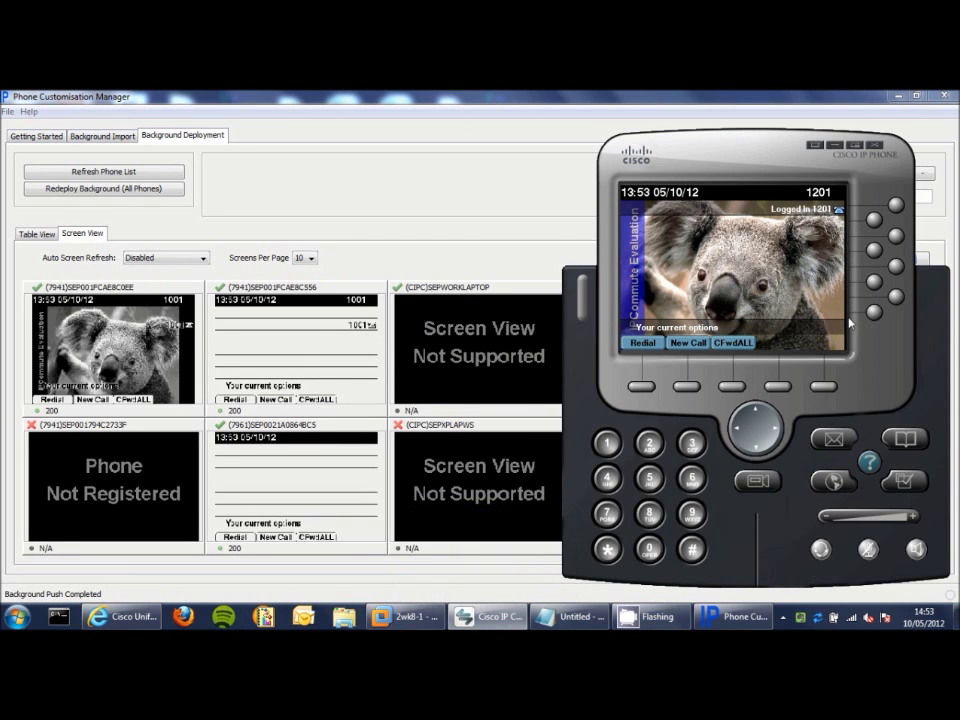
pyautogui.click(289, 193)
# Step: Create a new image set from cisco.png in the Pictures folder and select the cisco set for editing
pyautogui.click(101, 135)
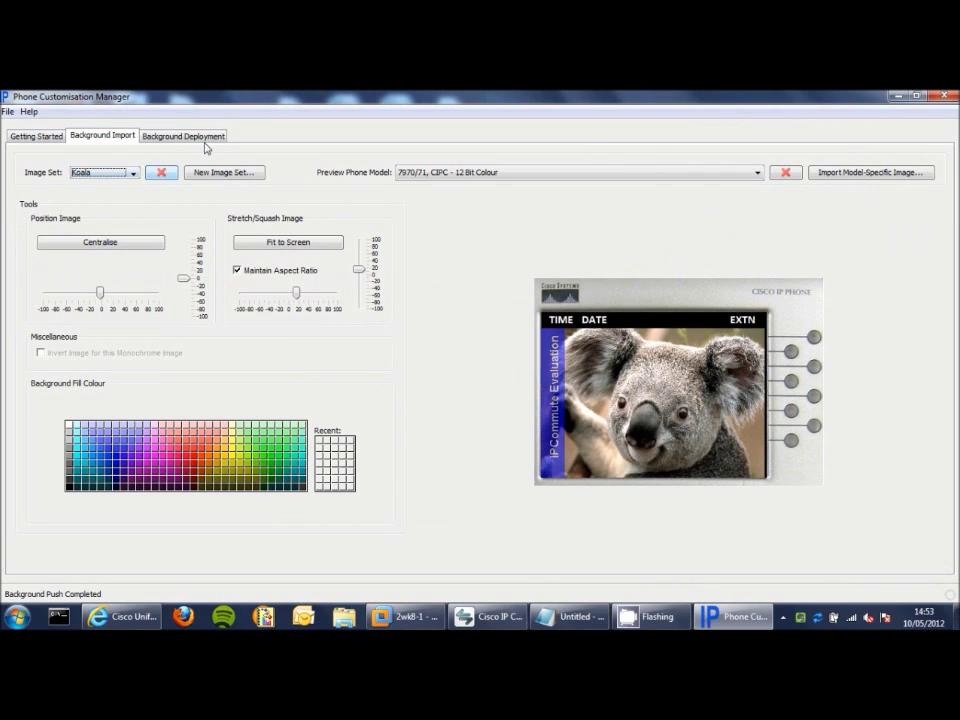
pyautogui.click(233, 175)
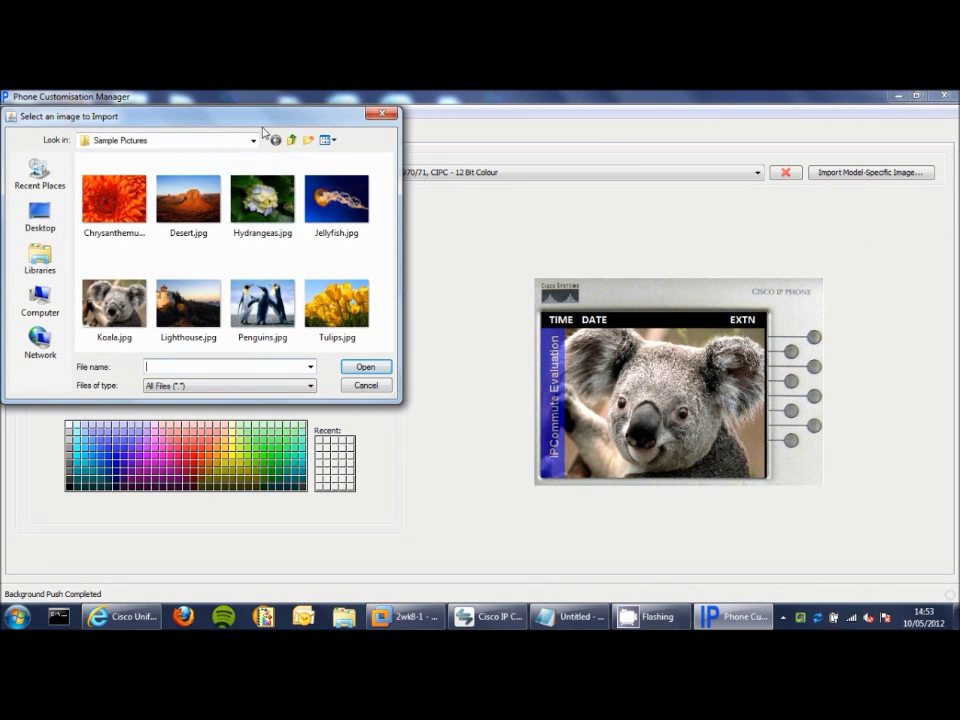
pyautogui.click(291, 140)
pyautogui.doubleClick(126, 314)
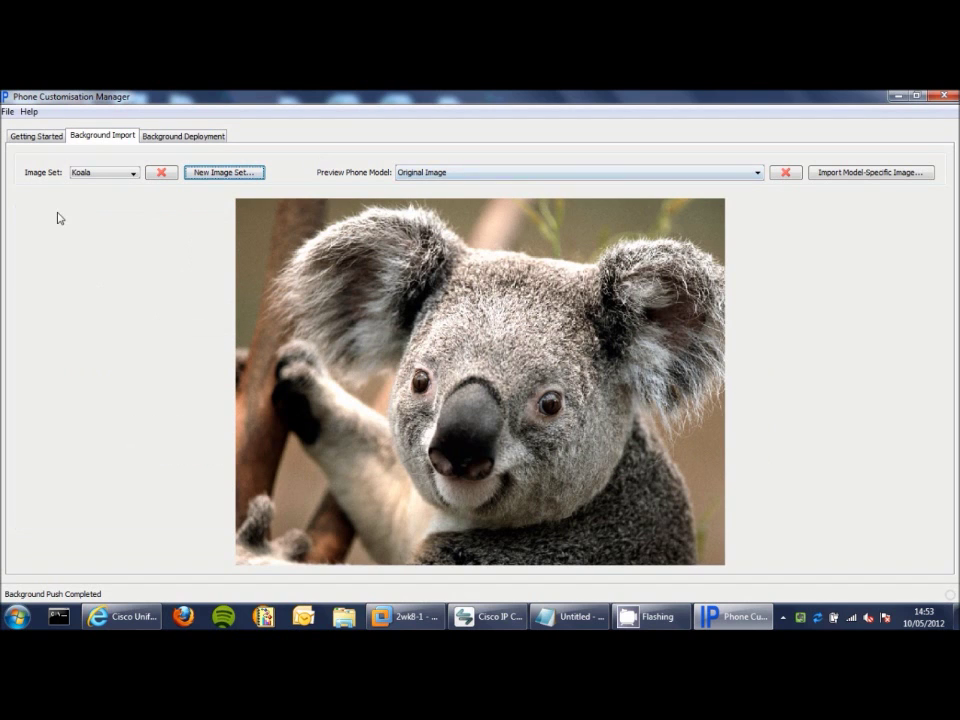
pyautogui.click(88, 175)
pyautogui.click(88, 185)
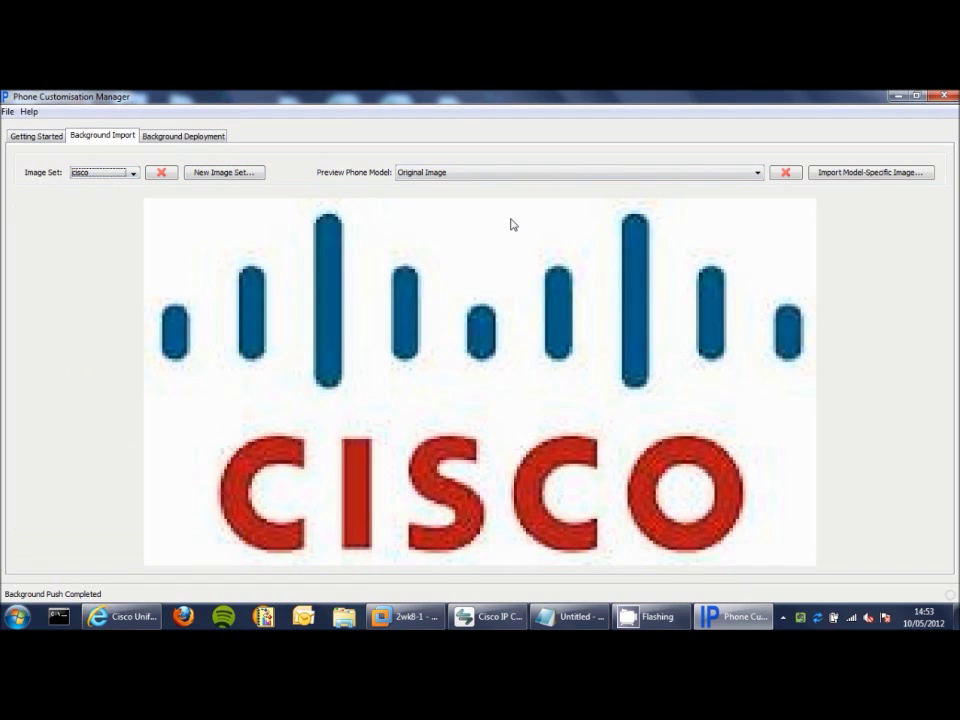
# Step: For the 7941/61, 7942/62 grayscale model, shrink the cisco image proportionally to a stretch of about -30 and fill its background white
pyautogui.click(463, 175)
pyautogui.click(460, 197)
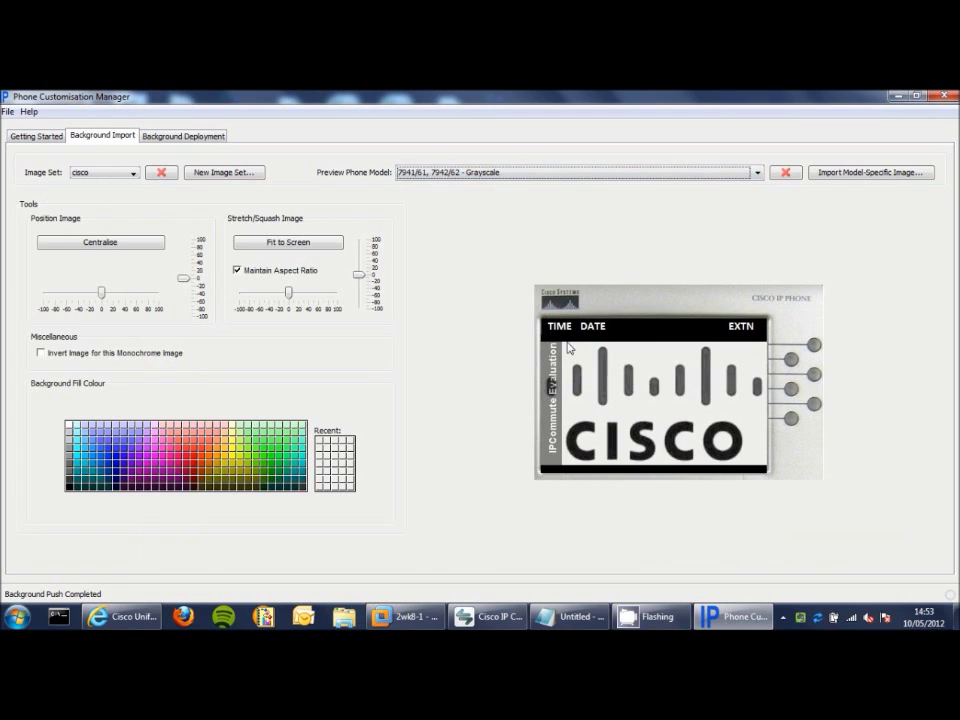
pyautogui.moveTo(365, 280); pyautogui.dragTo(365, 292)
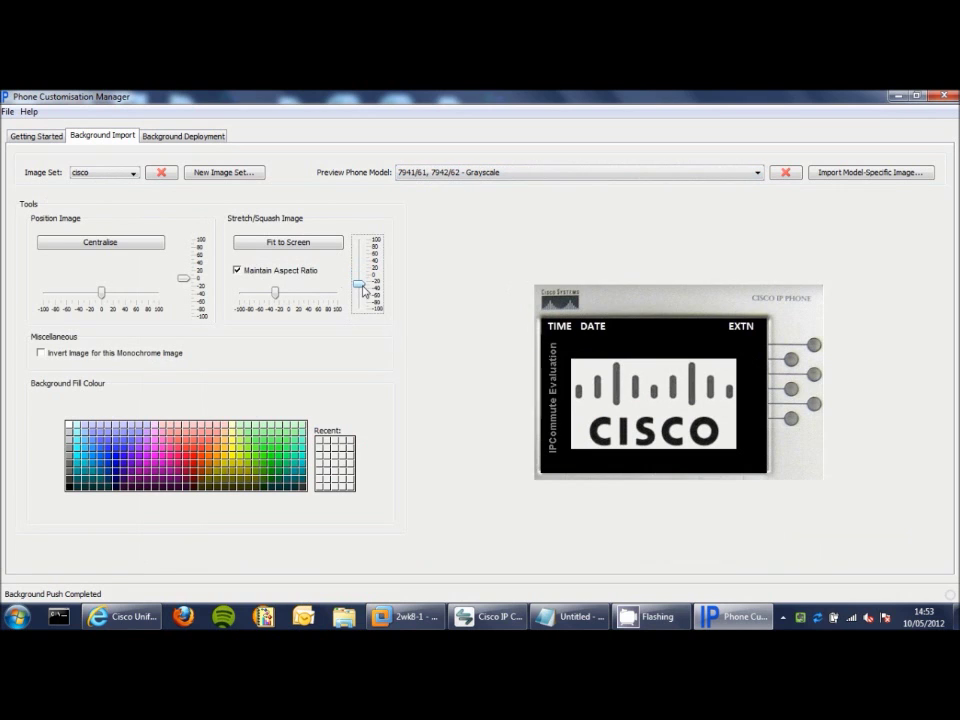
pyautogui.click(70, 428)
# Step: For the 7970/71, CIPC 12-bit model, shrink the cisco image proportionally to about -20, move it slightly up and fill the background white
pyautogui.click(440, 172)
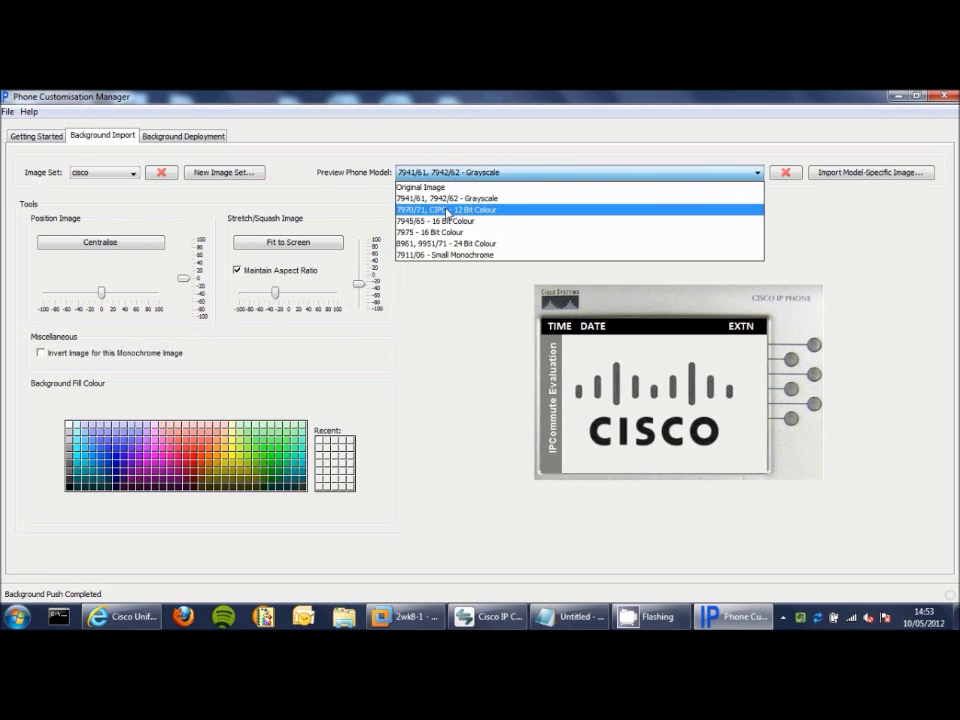
pyautogui.click(448, 211)
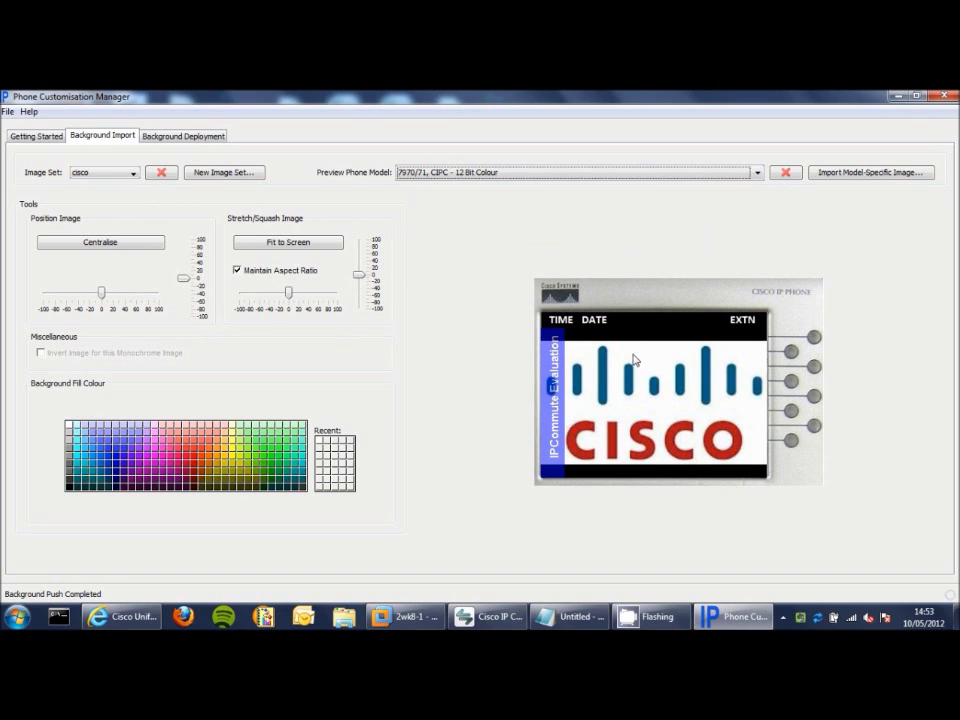
pyautogui.moveTo(358, 275)
pyautogui.mouseDown()
pyautogui.moveTo(358, 258)
pyautogui.moveTo(358, 287)
pyautogui.mouseUp()
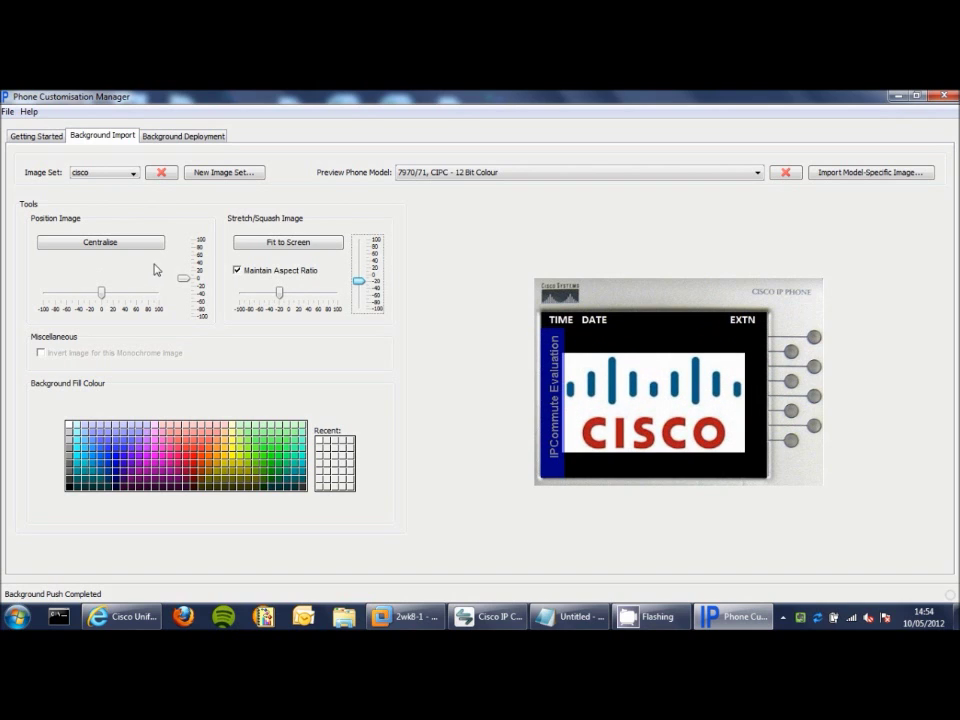
pyautogui.click(185, 277)
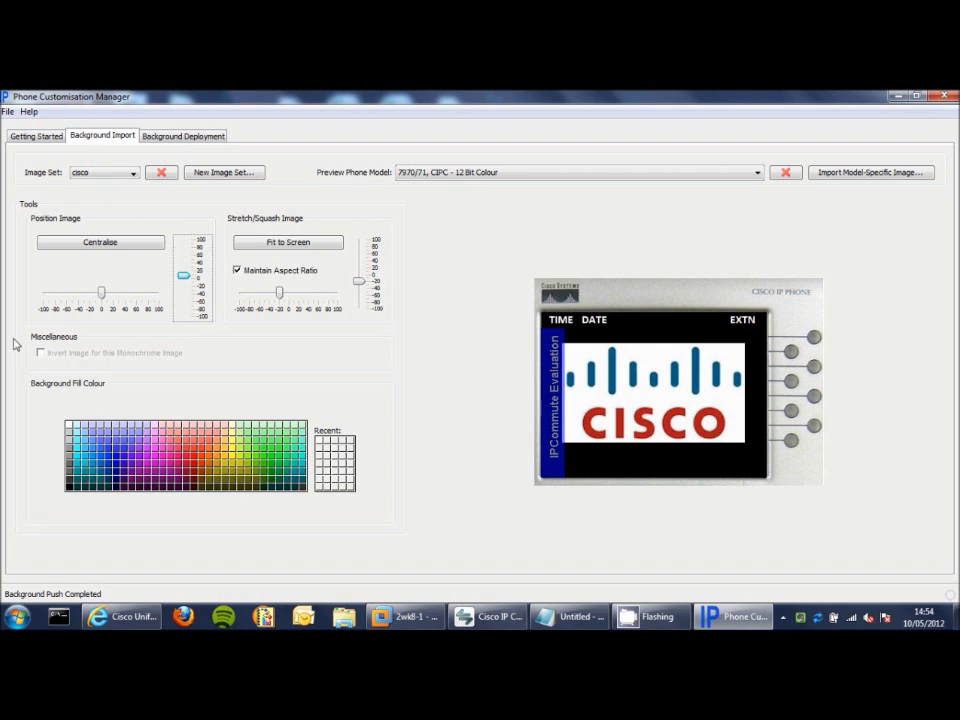
pyautogui.click(70, 428)
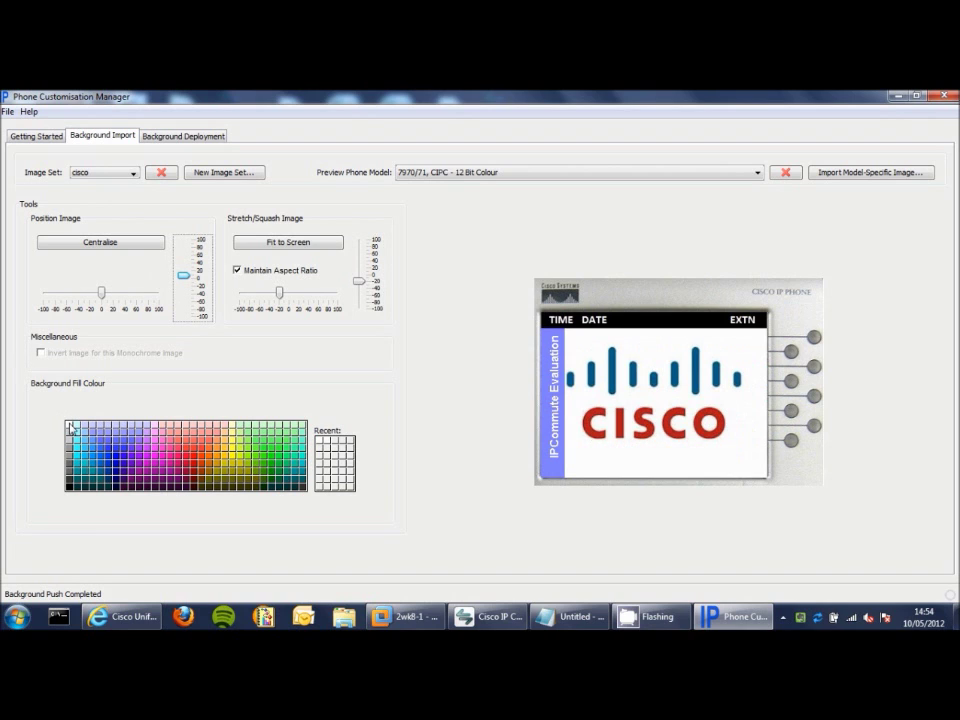
# Step: Preview the cisco and Koala image sets on the 7911/06 small monochrome phone model
pyautogui.click(458, 182)
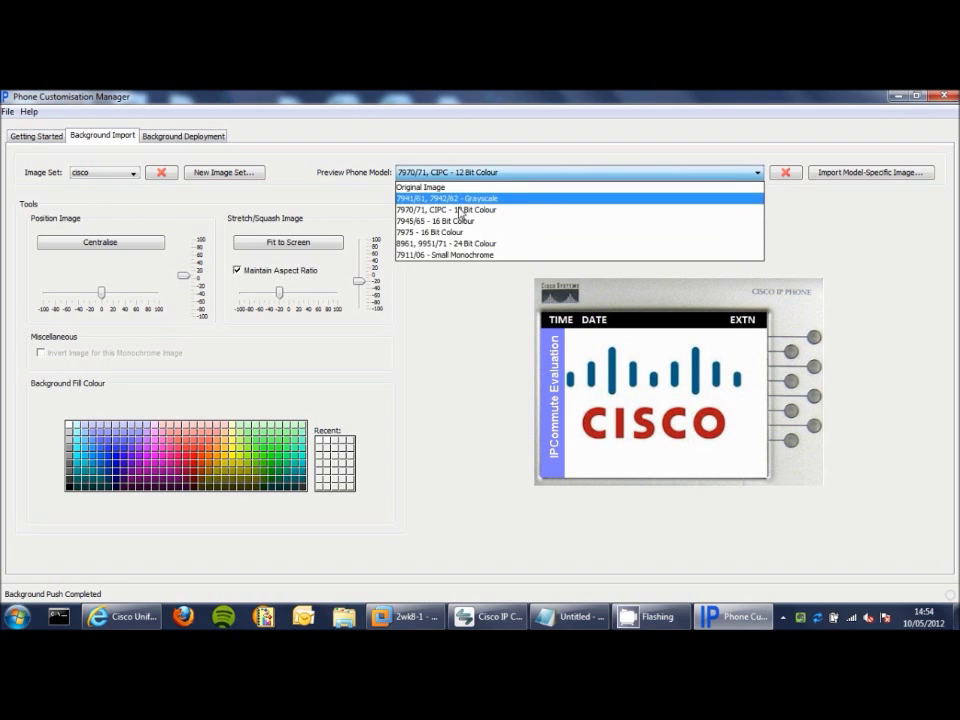
pyautogui.click(460, 257)
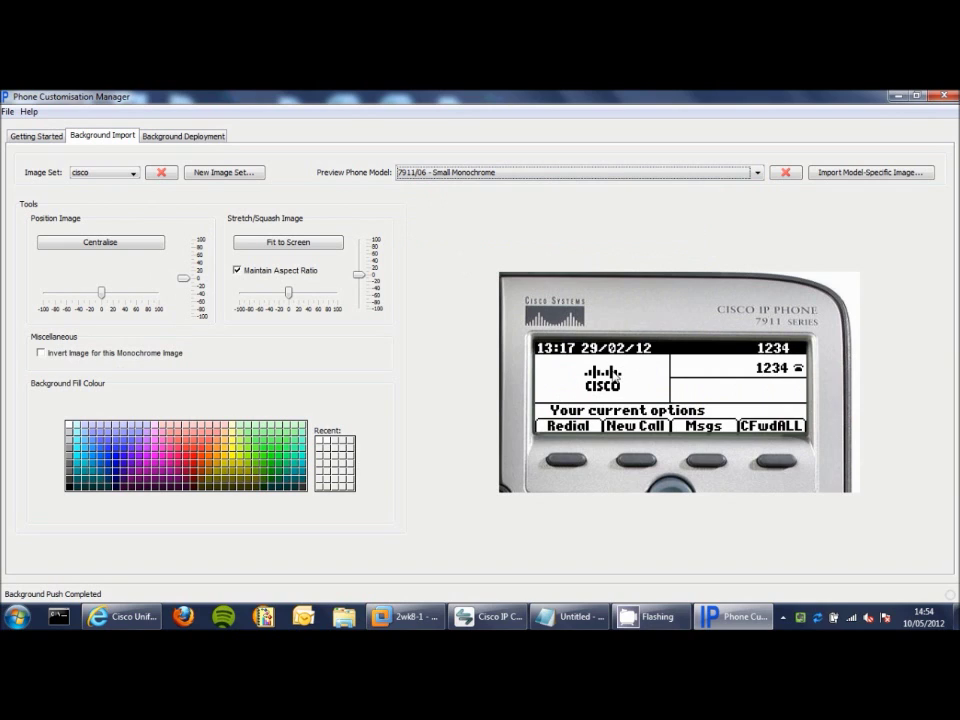
pyautogui.click(100, 173)
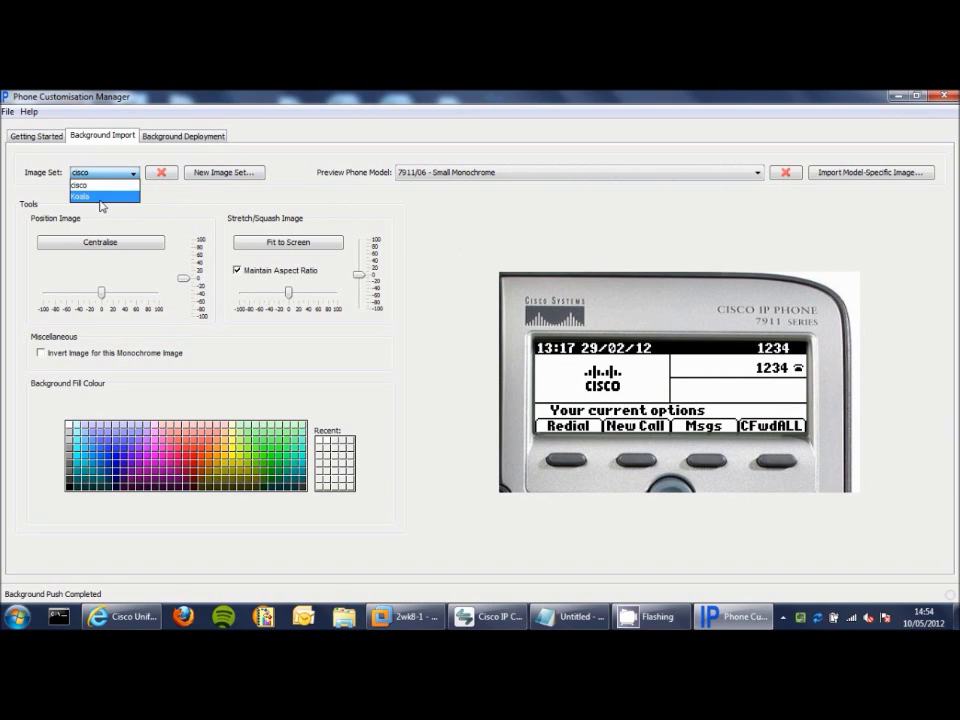
pyautogui.click(102, 199)
pyautogui.click(430, 172)
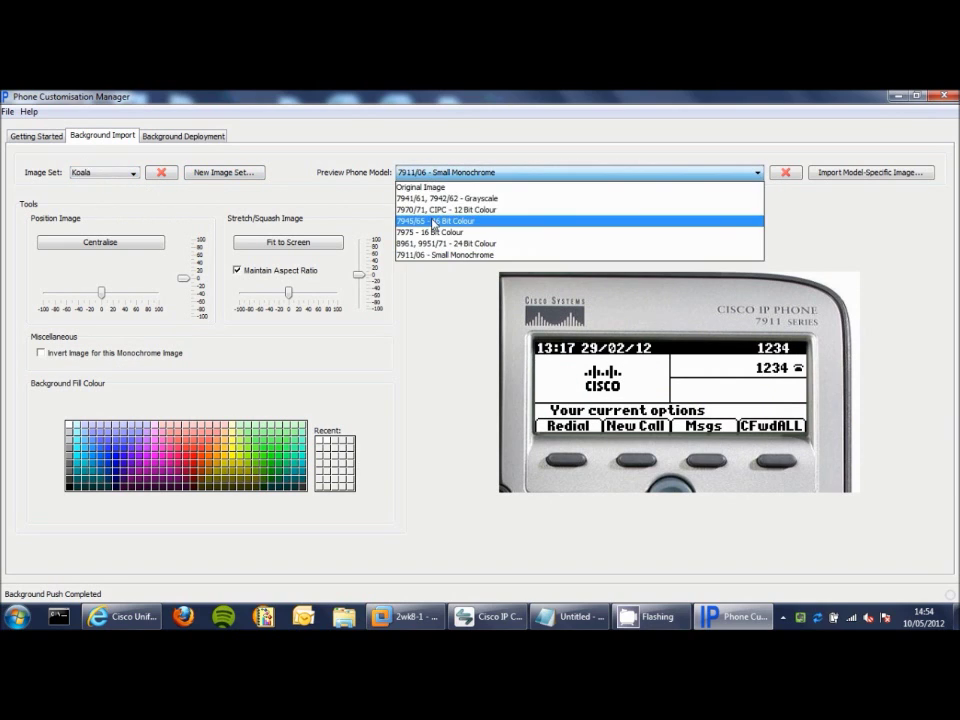
pyautogui.click(440, 204)
pyautogui.click(440, 172)
pyautogui.click(454, 253)
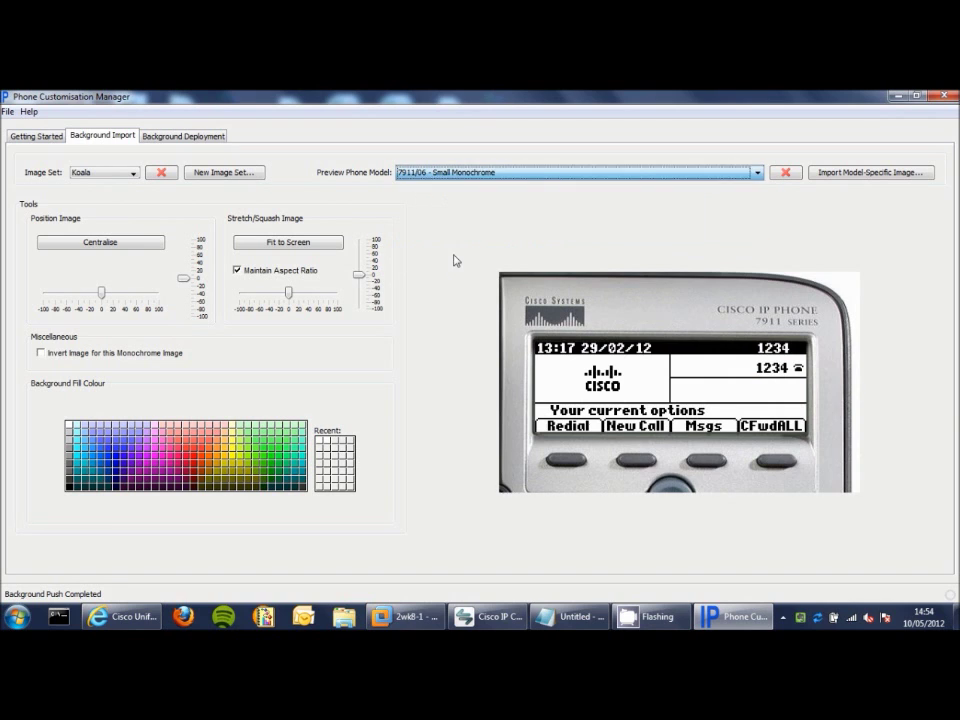
# Step: Create a new image set from the Apple logo picture imagesCAKID5MB.jpg
pyautogui.click(224, 172)
pyautogui.click(335, 305)
pyautogui.press('Escape')
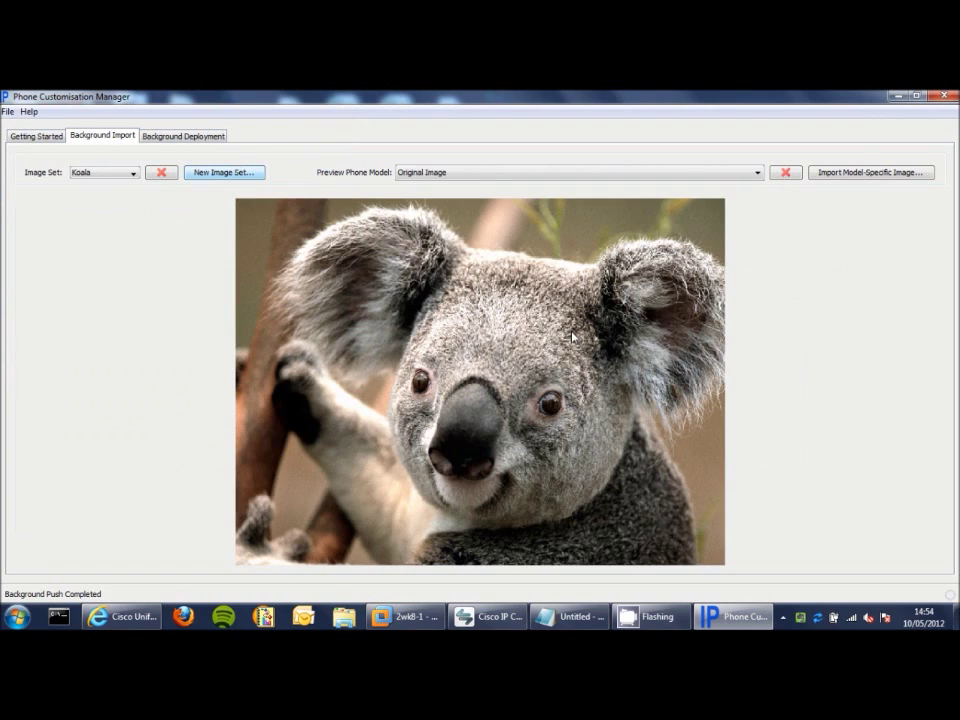
# Step: Import imagesCAKID5MB.jpg as the Koala set's model-specific image for the 7911/06 small monochrome model and fill its background white
pyautogui.click(442, 174)
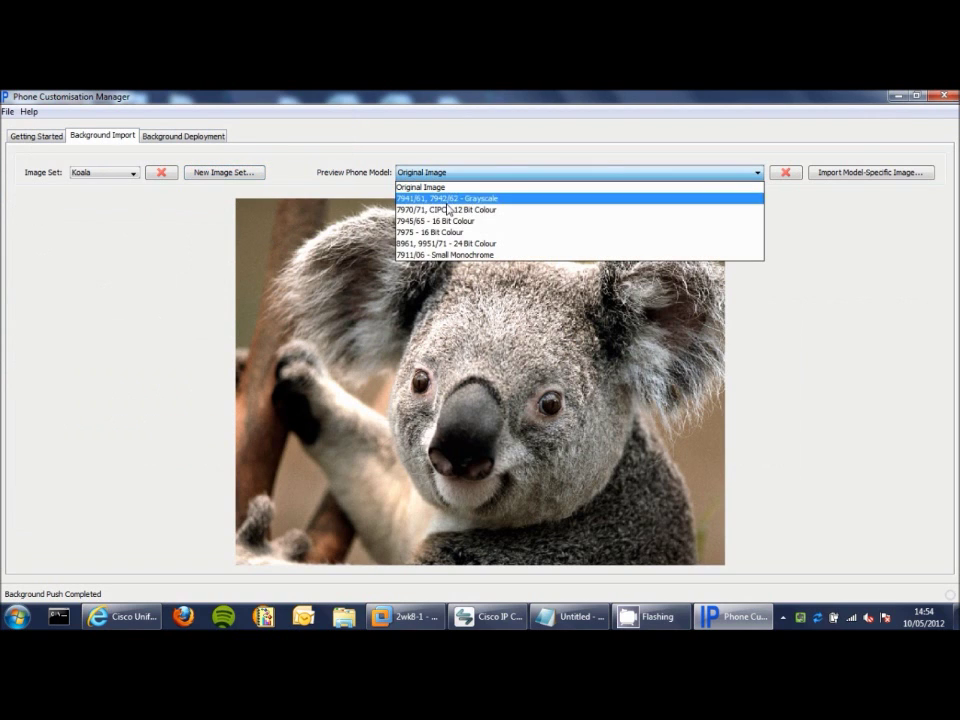
pyautogui.click(110, 173)
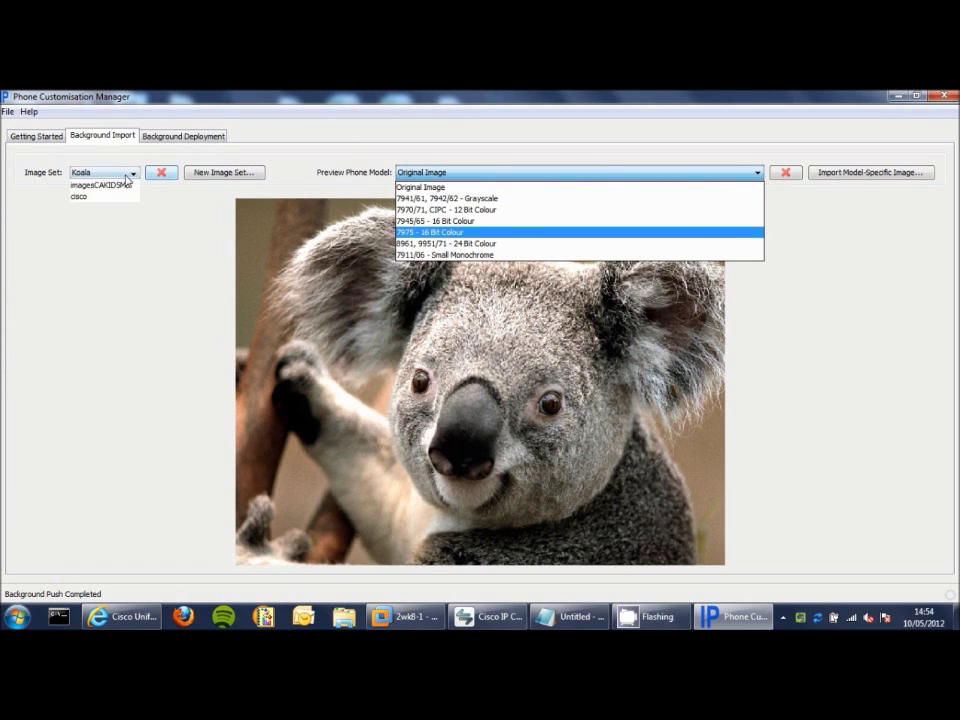
pyautogui.click(124, 174)
pyautogui.click(449, 170)
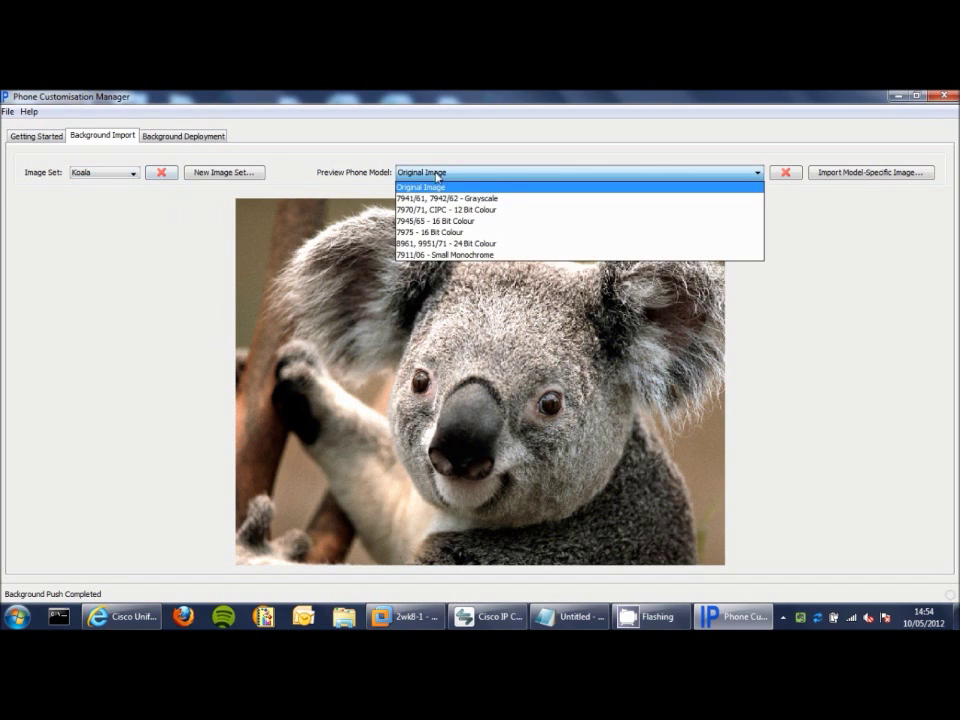
pyautogui.click(107, 174)
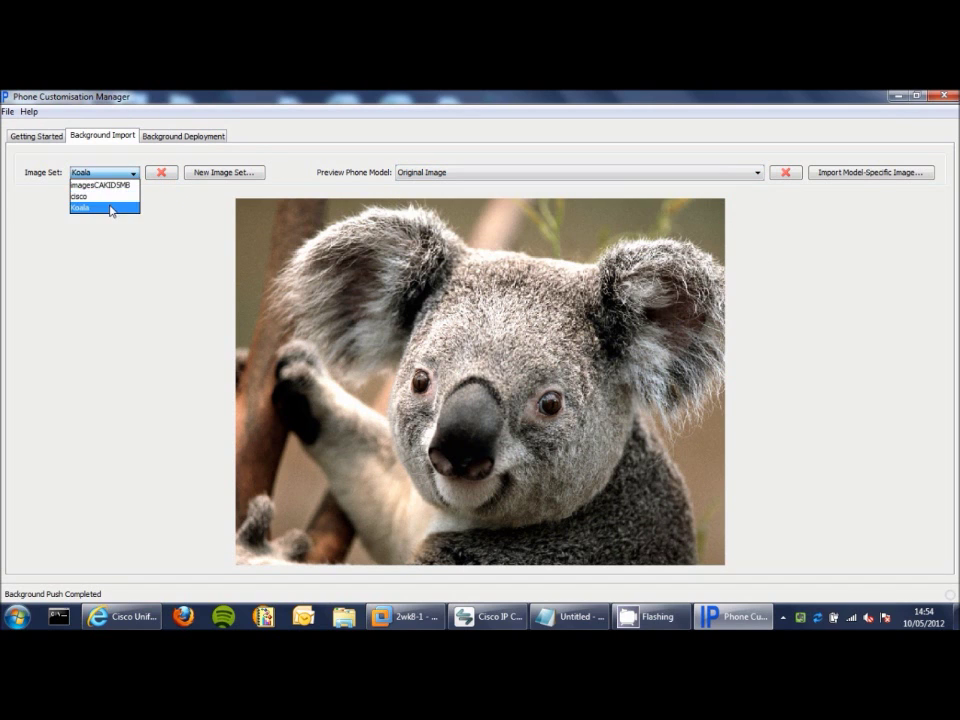
pyautogui.click(110, 207)
pyautogui.click(428, 174)
pyautogui.click(448, 255)
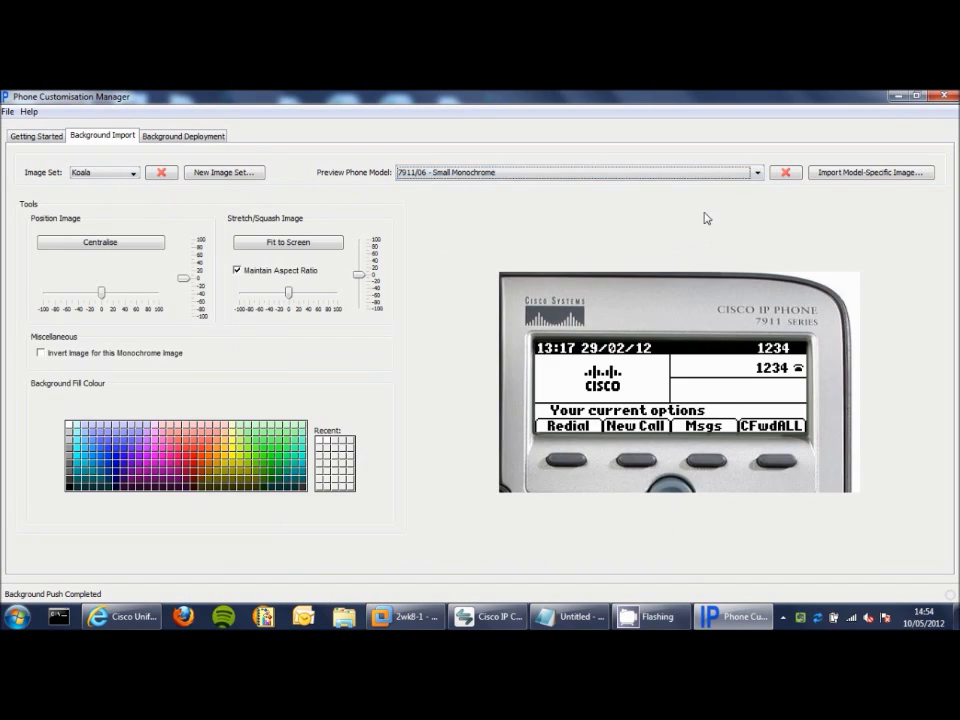
pyautogui.click(842, 175)
pyautogui.doubleClick(336, 308)
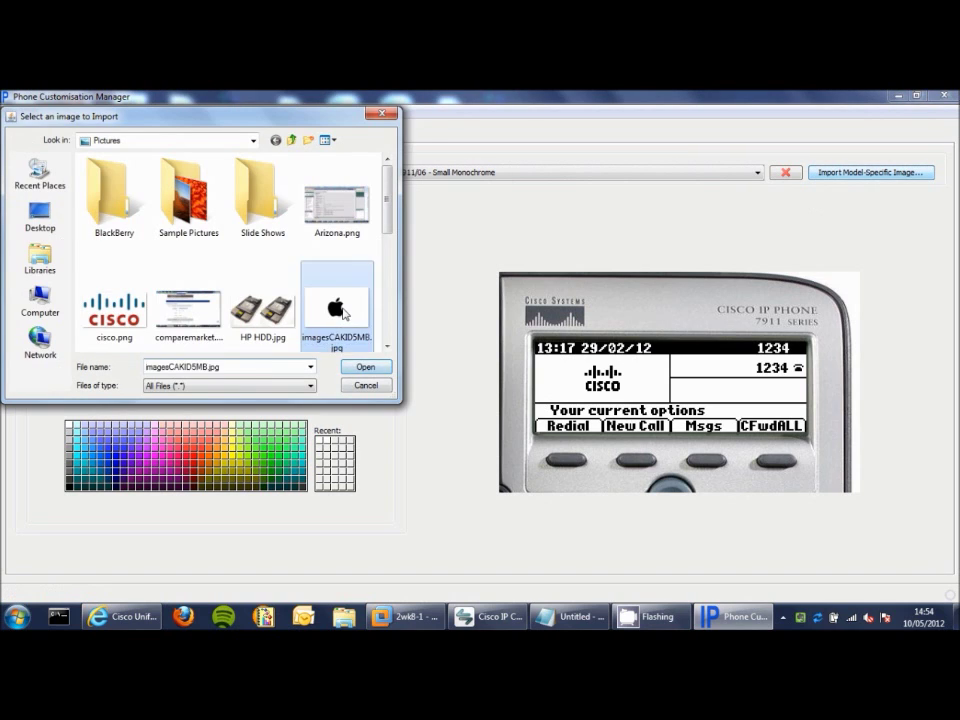
pyautogui.click(70, 426)
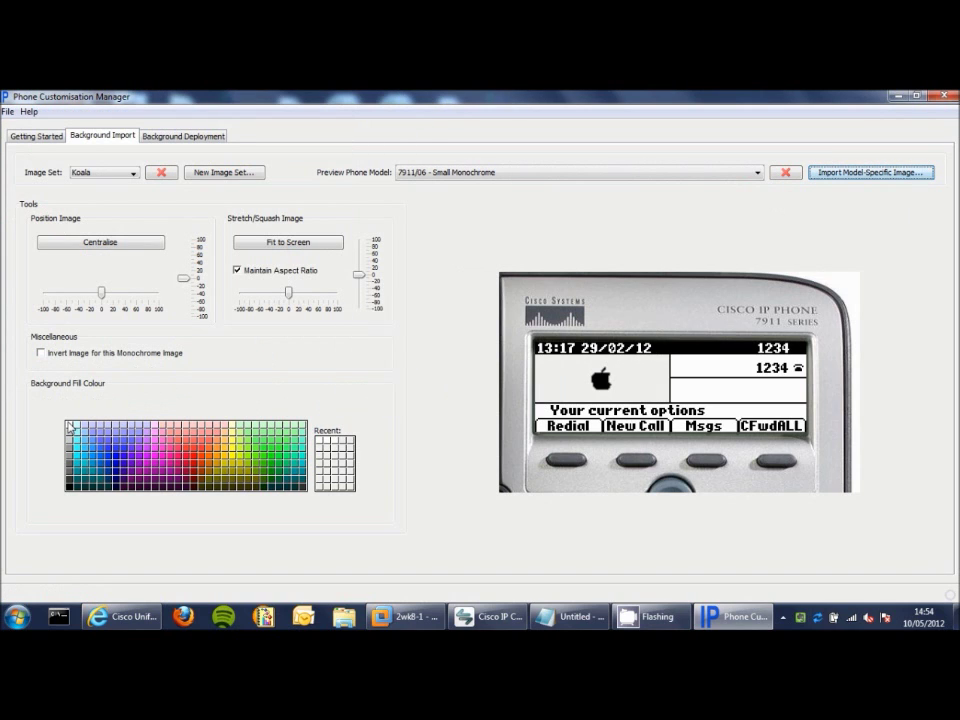
# Step: Import imagesCAKID5MB.jpg as the cisco set's model-specific image for the 7911/06 small monochrome model and fill its background white
pyautogui.click(105, 173)
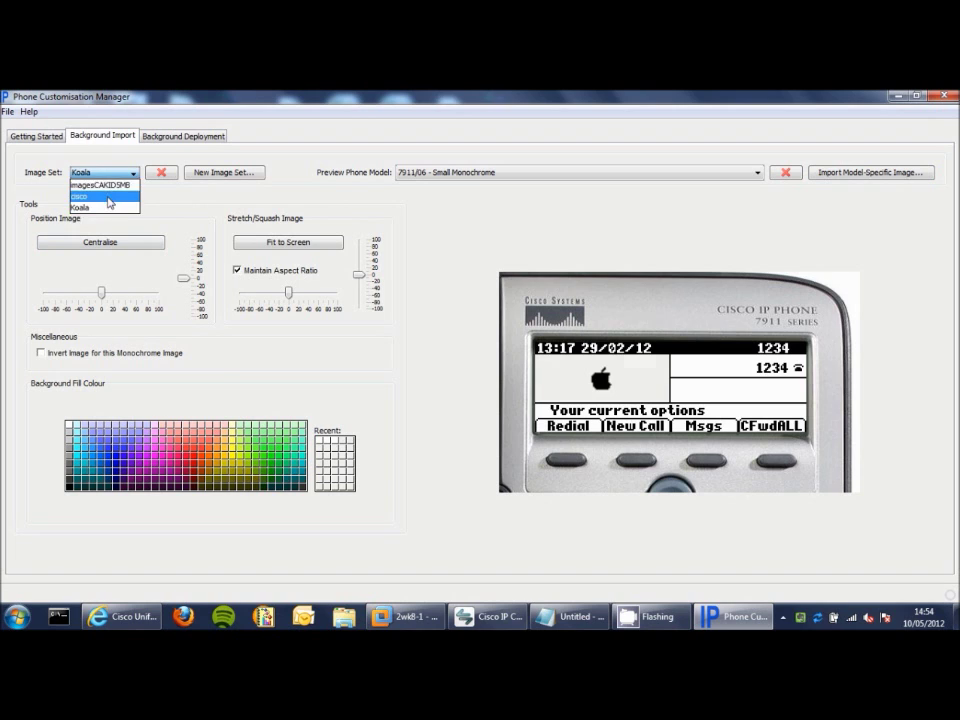
pyautogui.click(85, 194)
pyautogui.click(836, 176)
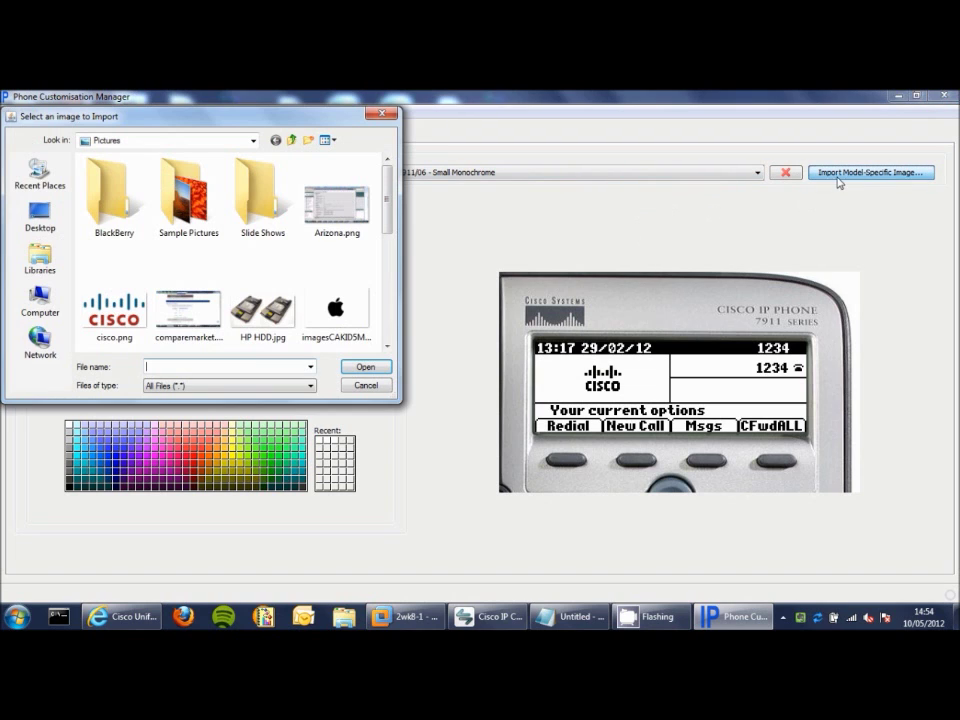
pyautogui.click(362, 318)
pyautogui.doubleClick(362, 318)
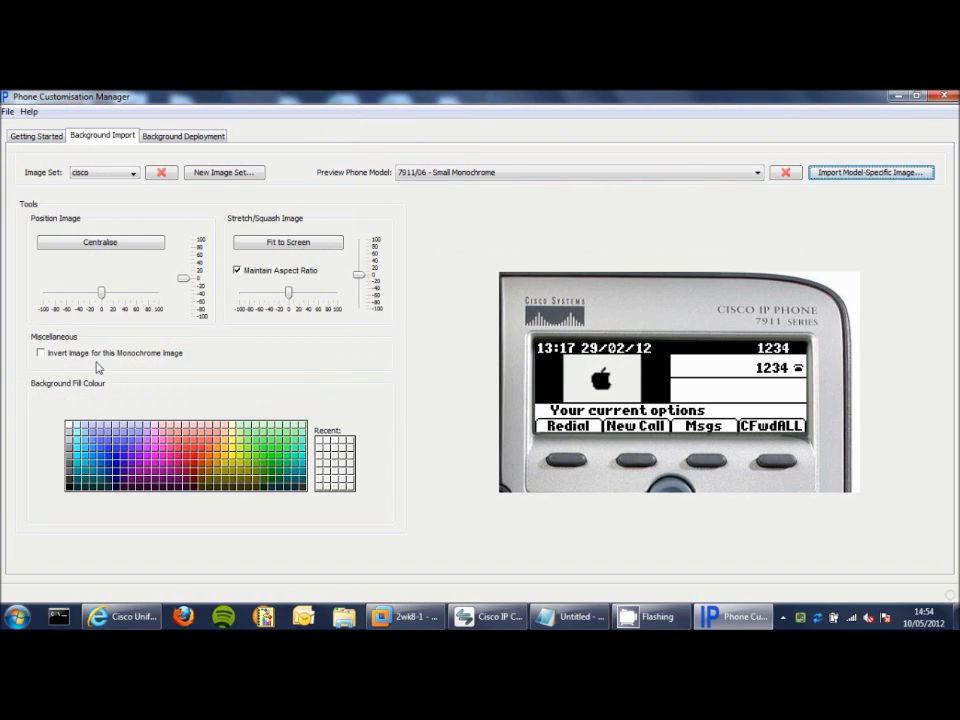
pyautogui.click(68, 427)
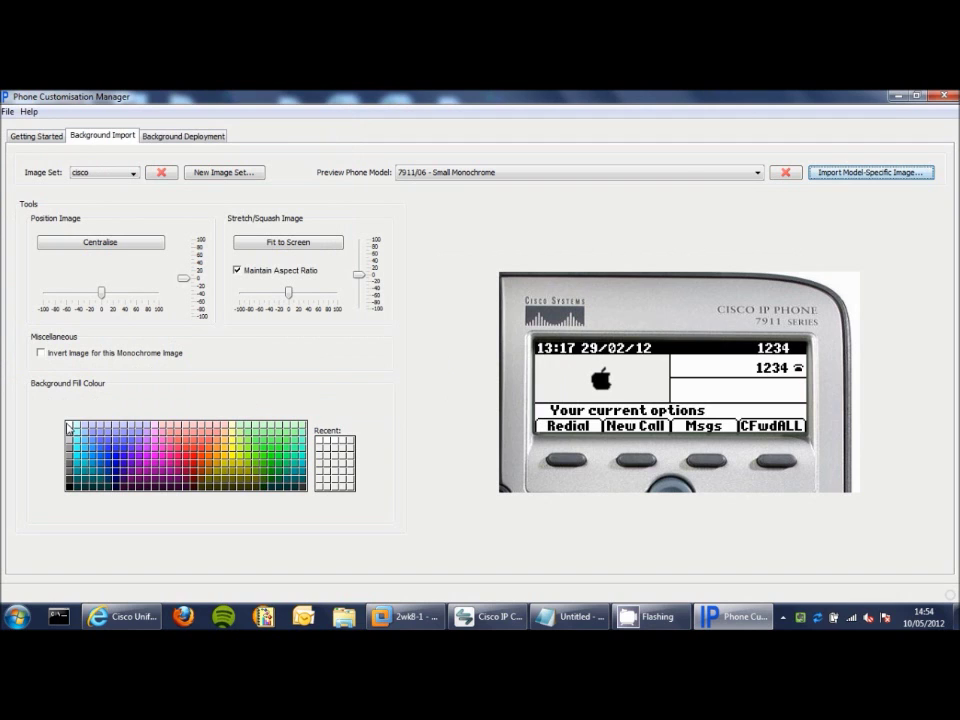
# Step: Instantly deploy the cisco image to the five available phones and check their backgrounds in the screen previews and Cisco IP Communicator
pyautogui.click(182, 136)
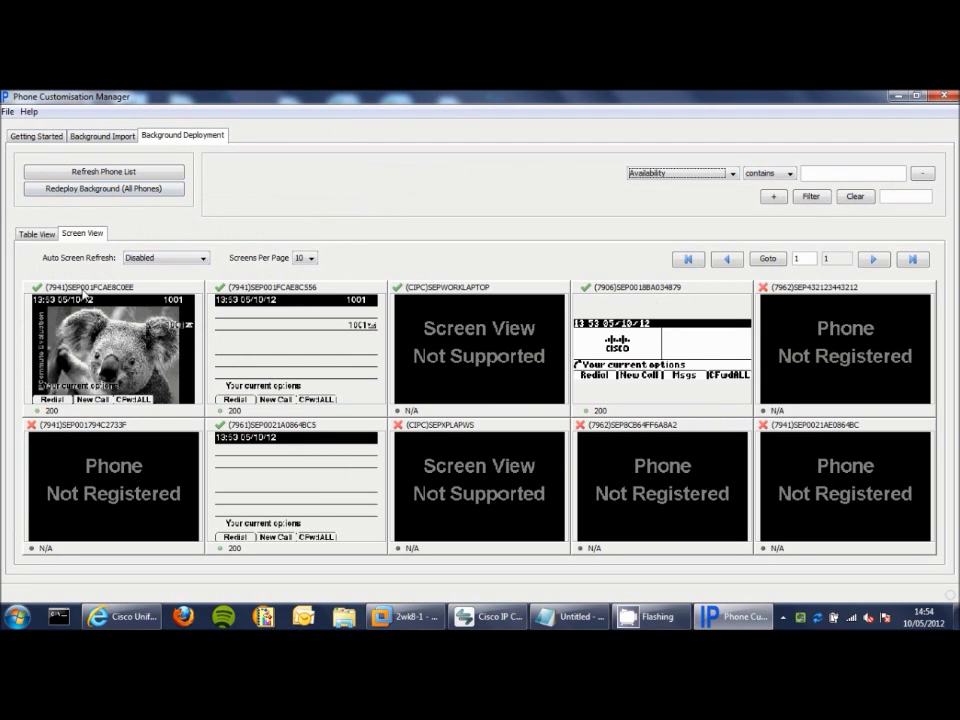
pyautogui.click(36, 234)
pyautogui.click(106, 268)
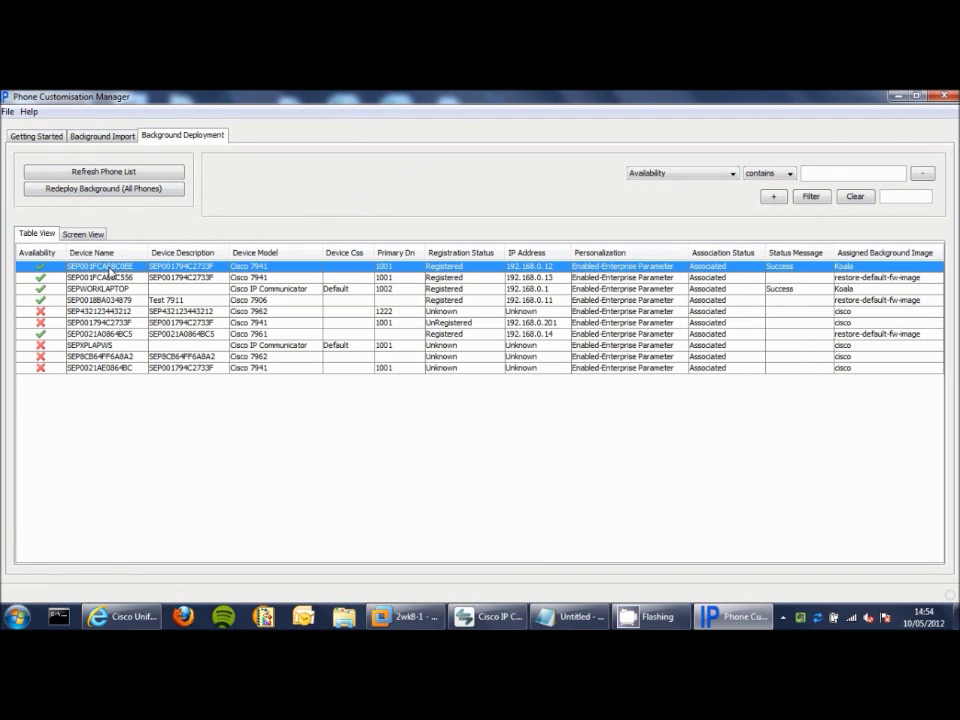
pyautogui.keyDown('shift'); pyautogui.click(131, 300); pyautogui.keyUp('shift')
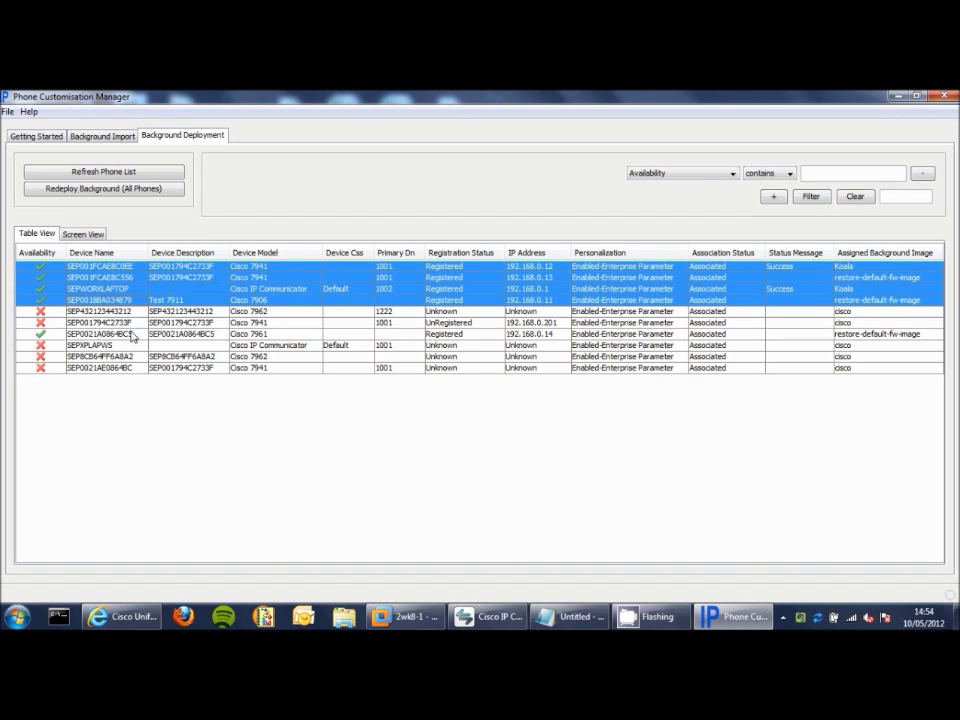
pyautogui.keyDown('ctrl'); pyautogui.click(138, 334); pyautogui.keyUp('ctrl')
pyautogui.rightClick(149, 337)
pyautogui.moveTo(237, 361)
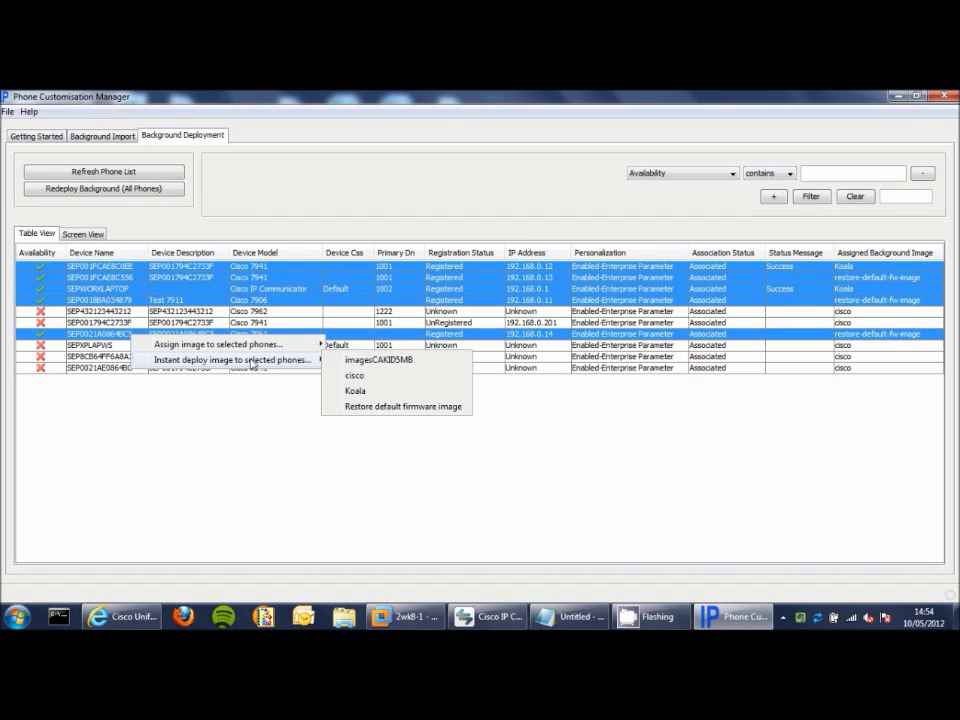
pyautogui.click(354, 390)
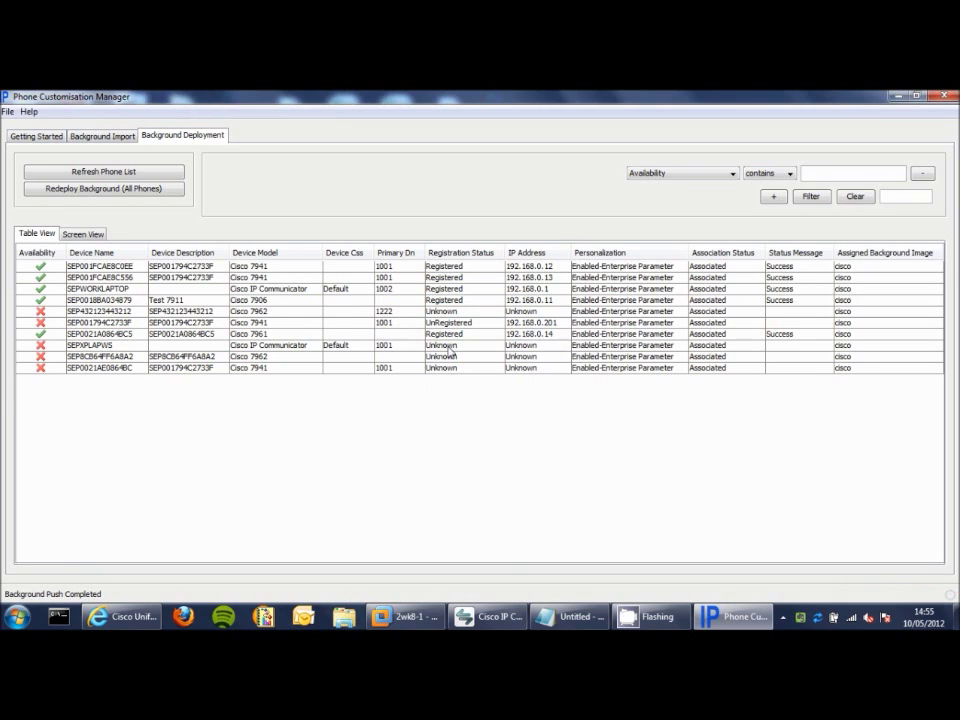
pyautogui.click(80, 234)
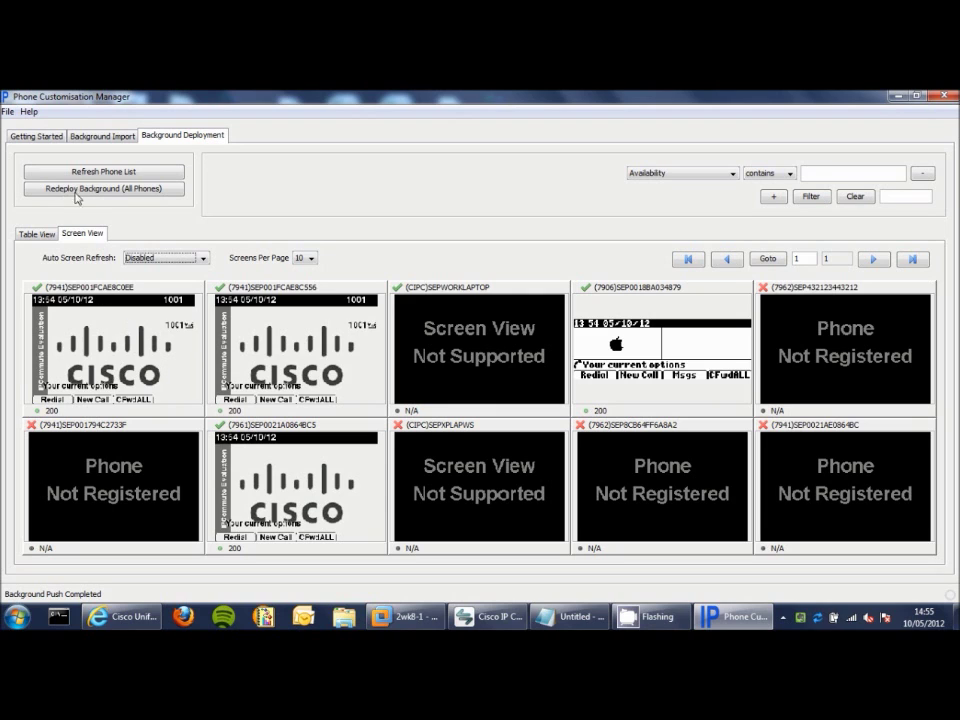
pyautogui.click(512, 614)
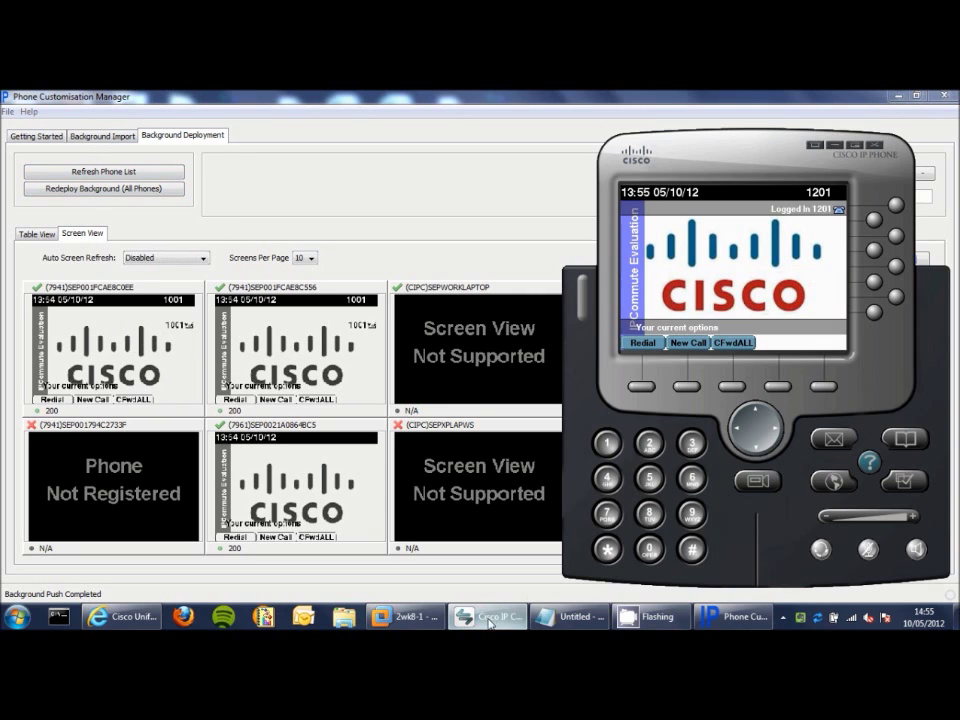